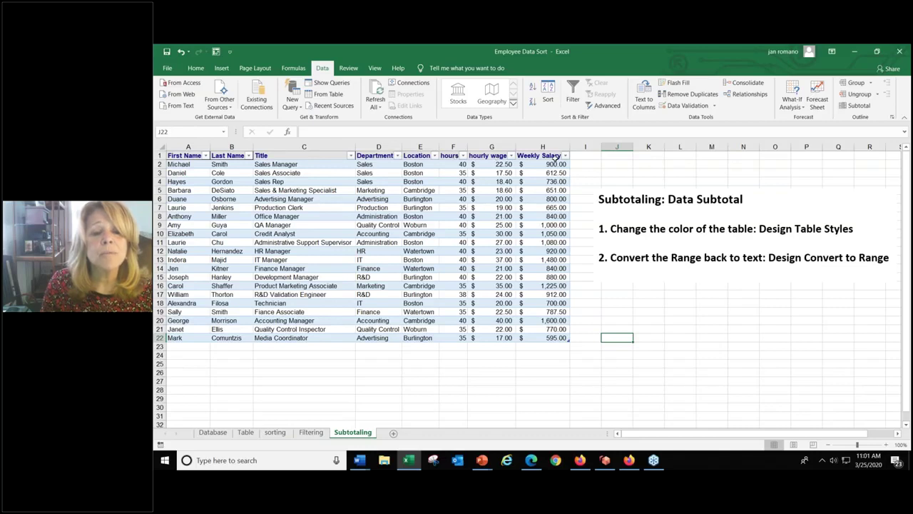
Step: Filter the employee table's Title column to show only Credit Analyst, and clear the filter again
click(349, 216)
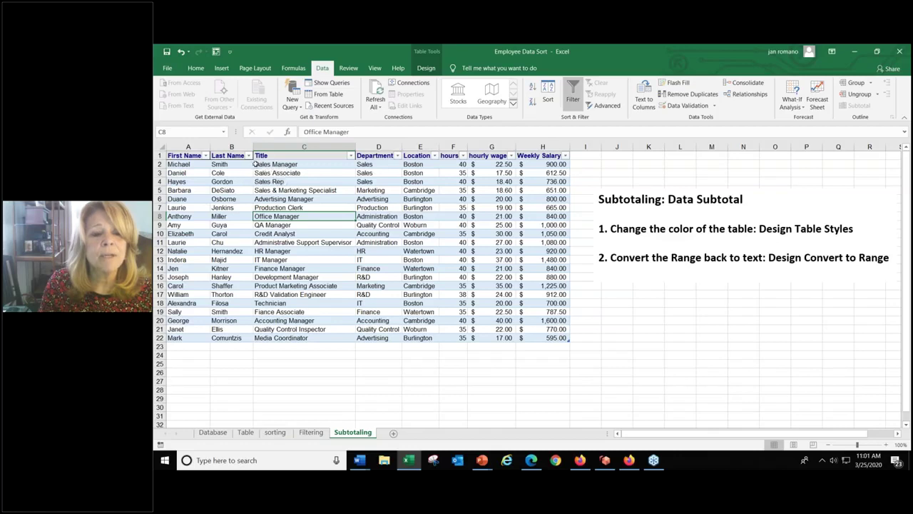
click(350, 155)
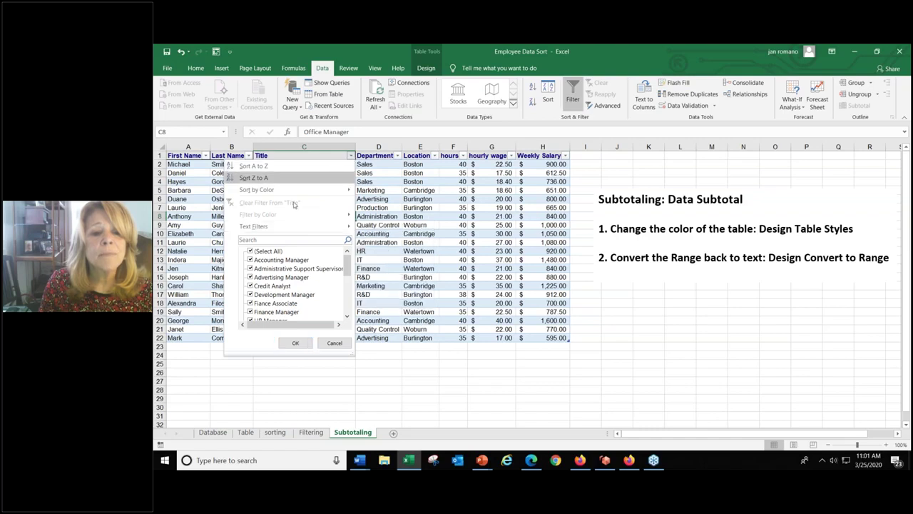
click(268, 251)
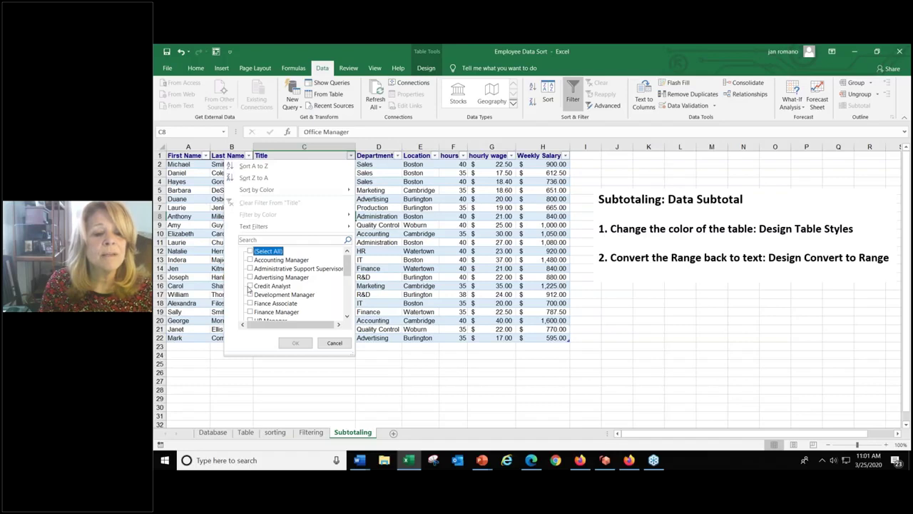
click(250, 286)
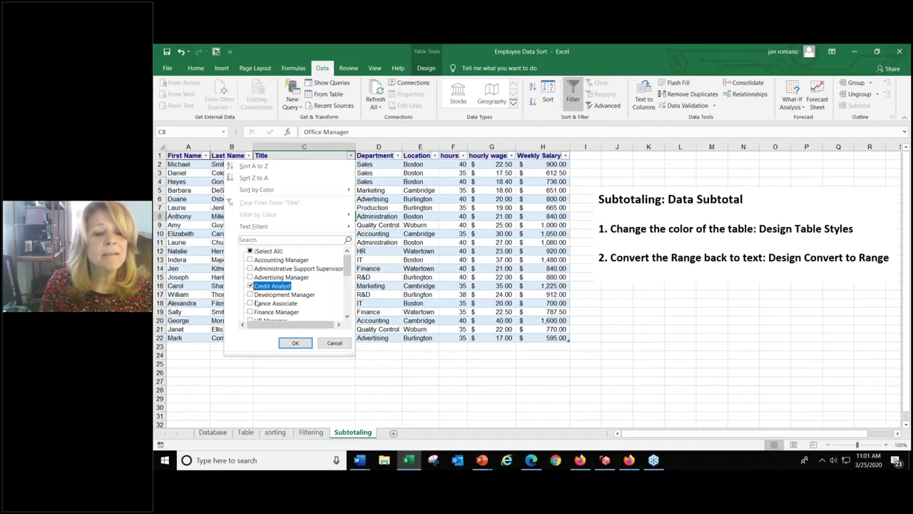
click(295, 343)
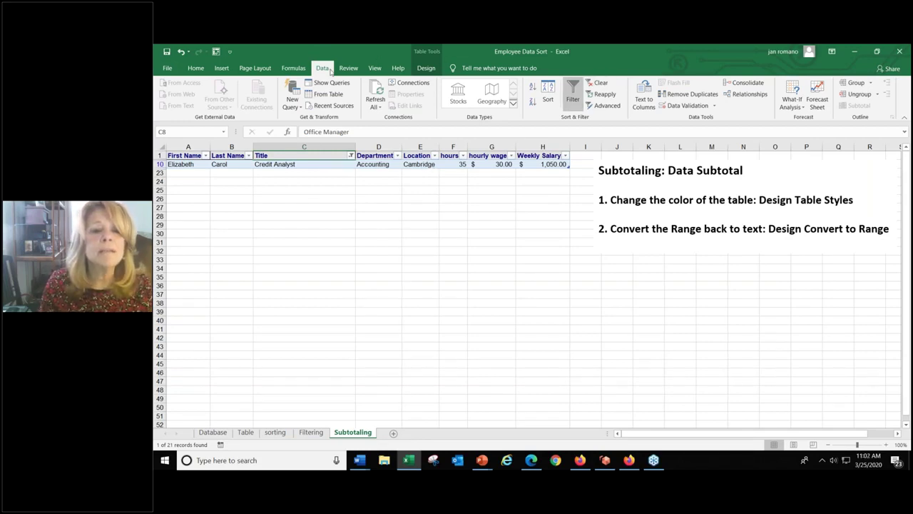
click(601, 84)
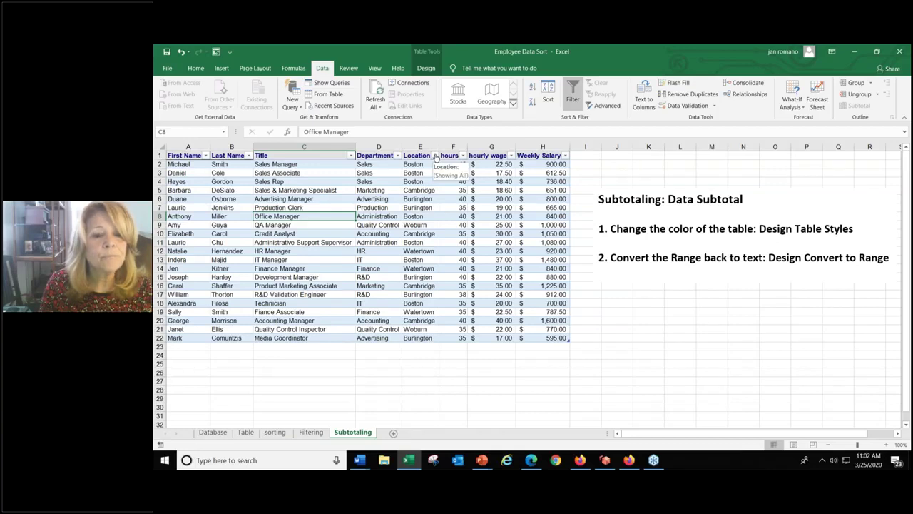
Step: Filter the hours column to rows with a value less than 40, and clear the filter again
click(434, 155)
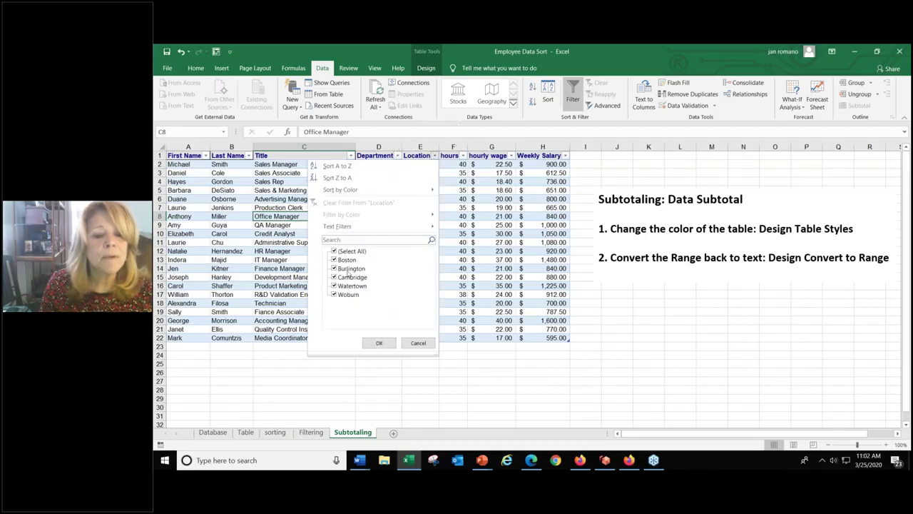
click(434, 156)
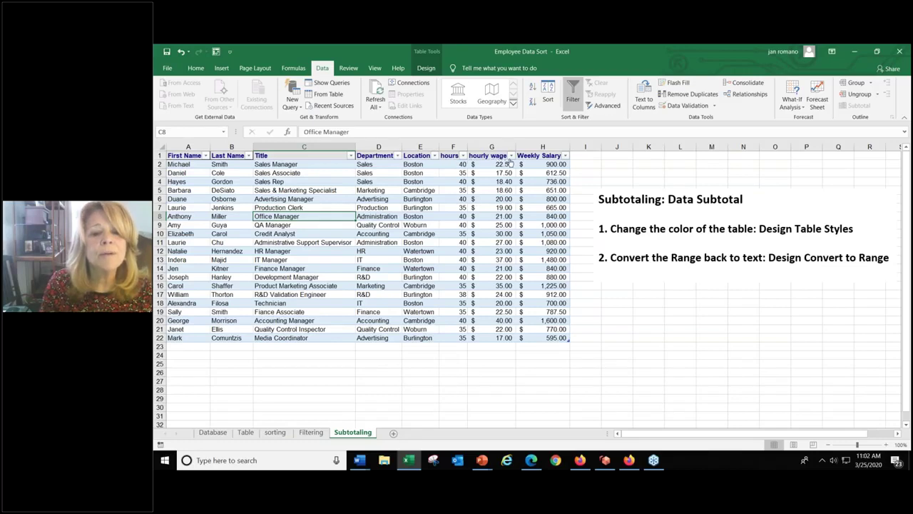
click(463, 155)
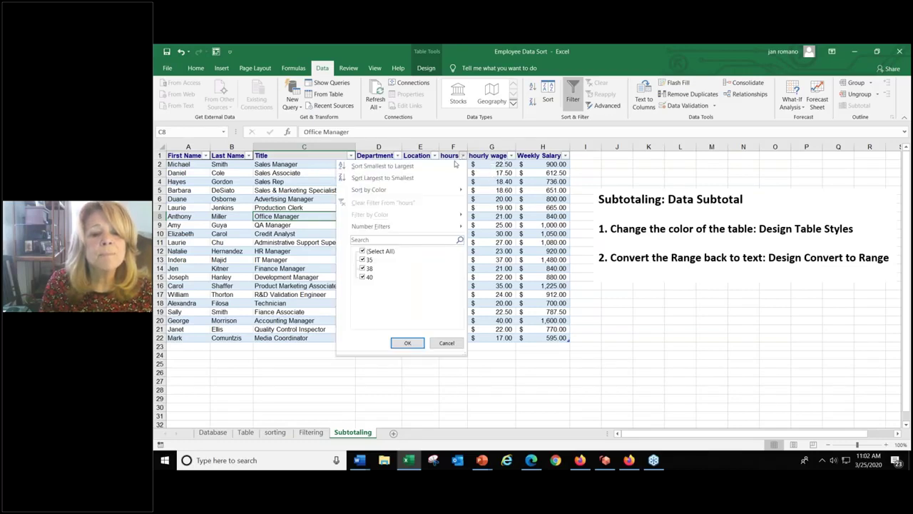
mouse_move(391, 228)
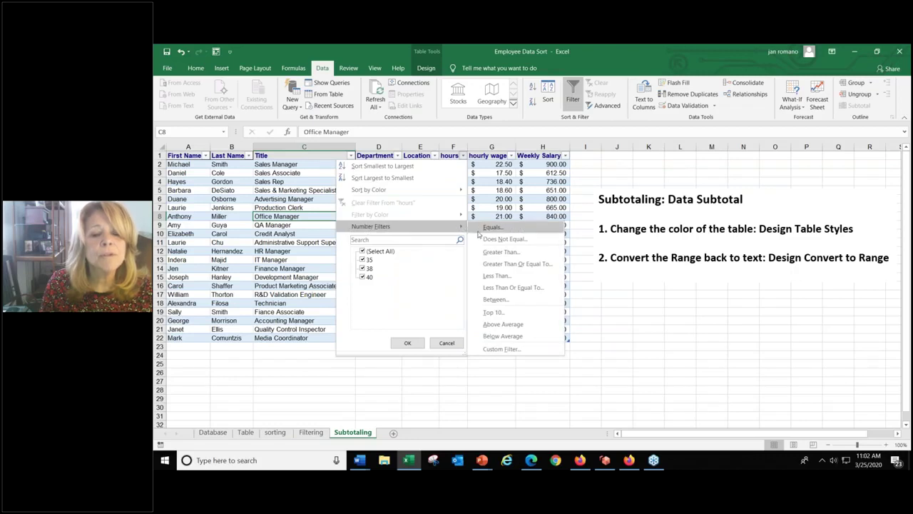
click(497, 280)
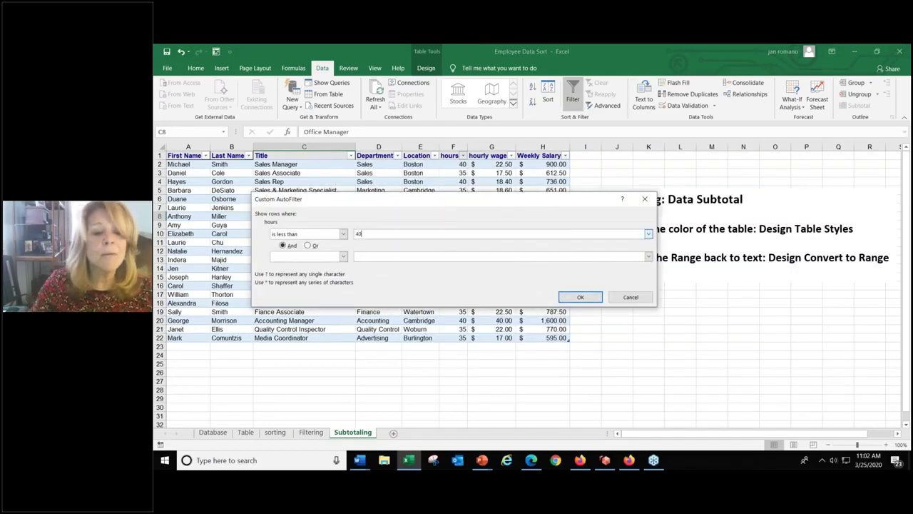
click(581, 298)
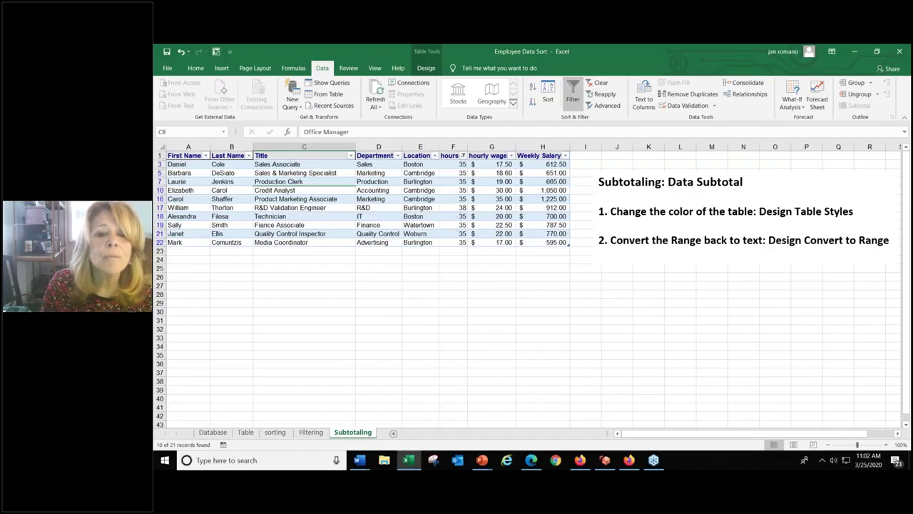
click(599, 83)
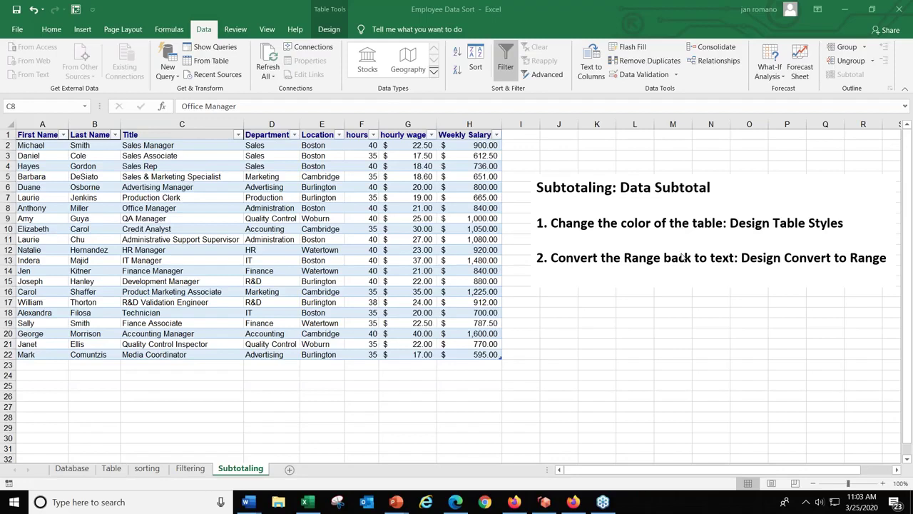
Step: Remove the employee table's colour by applying the first, unshaded style in the Light group of table styles
key(ctrl)
key(ctrl)
key(ctrl)
click(247, 228)
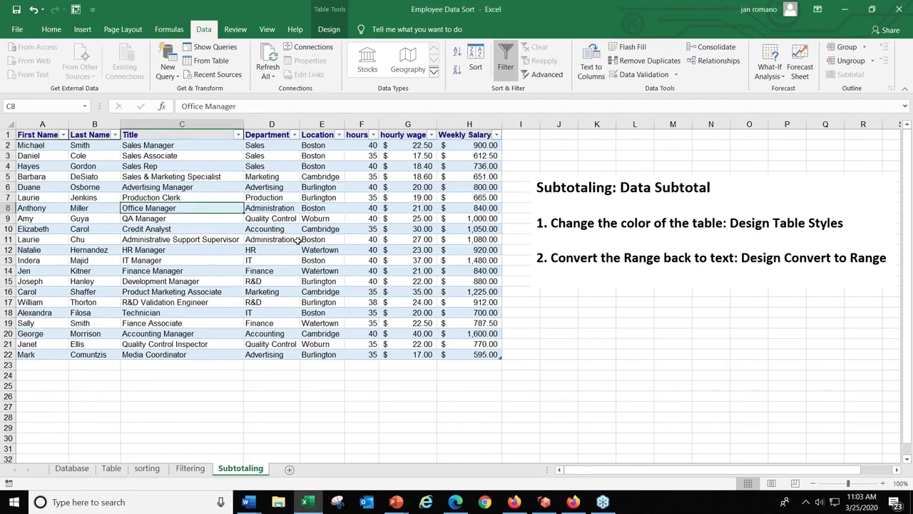
click(328, 29)
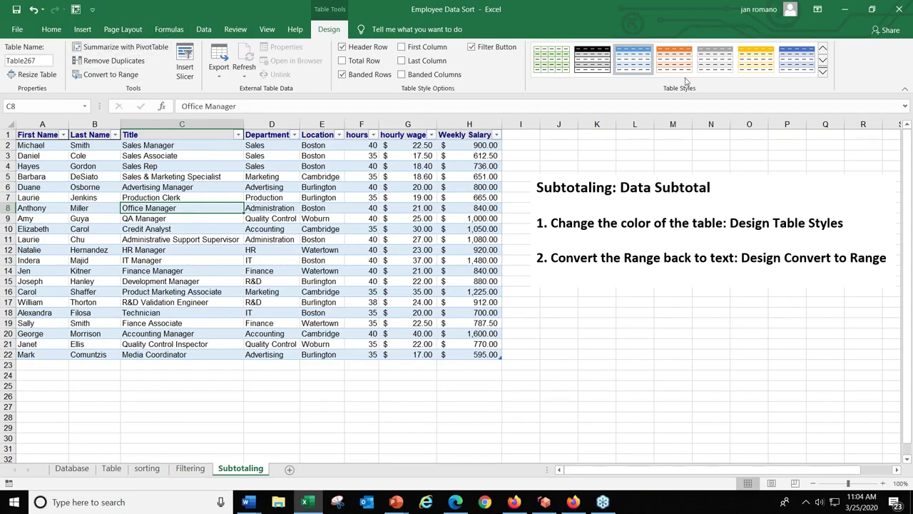
key(ctrl)
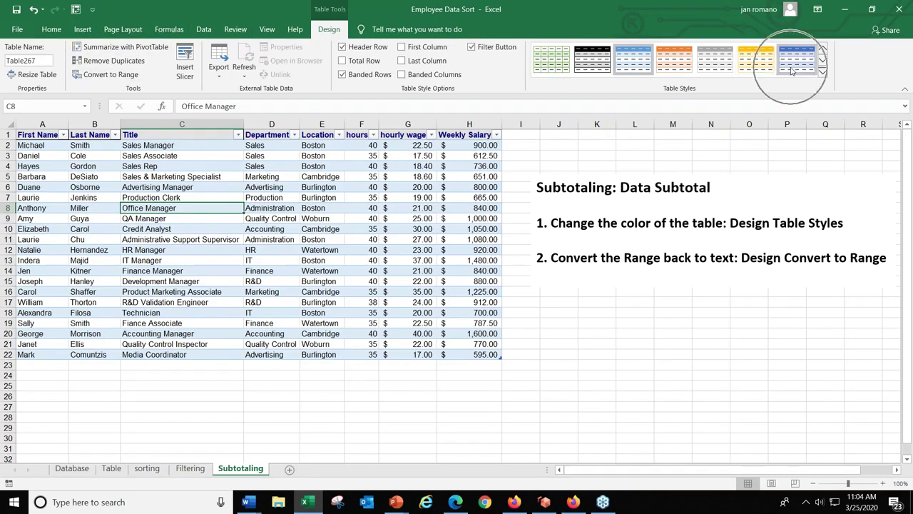
key(ctrl)
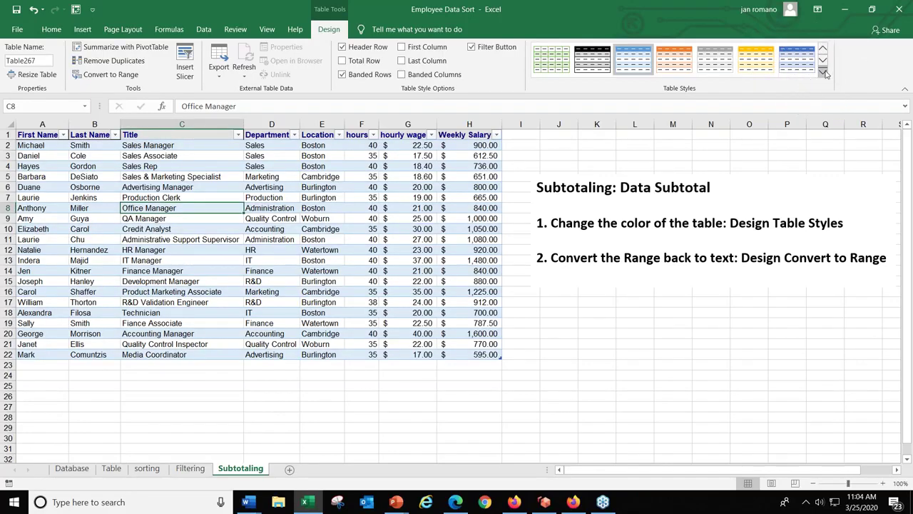
click(823, 72)
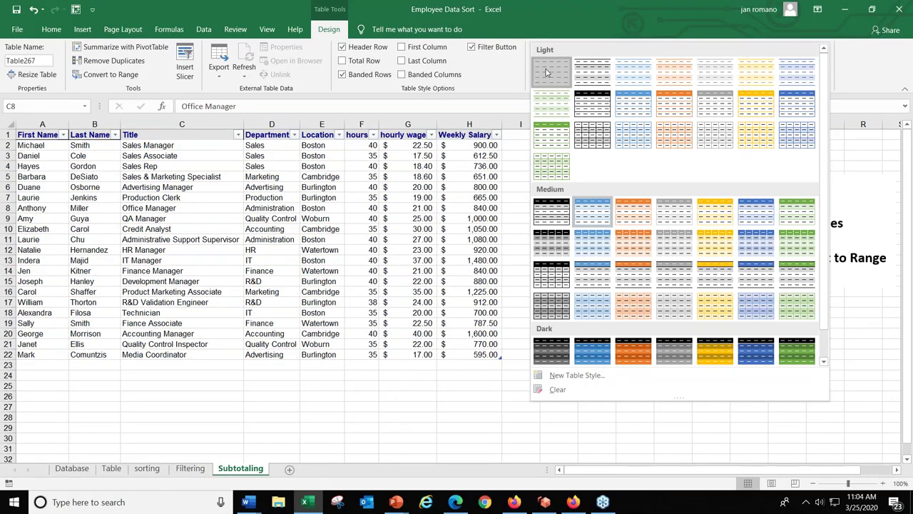
click(547, 72)
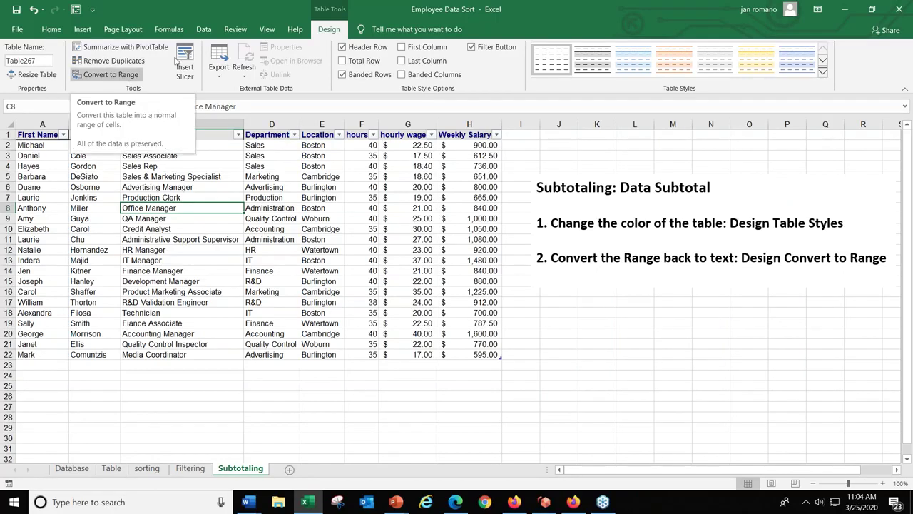
Step: Convert the employee table to a normal range of cells
click(329, 29)
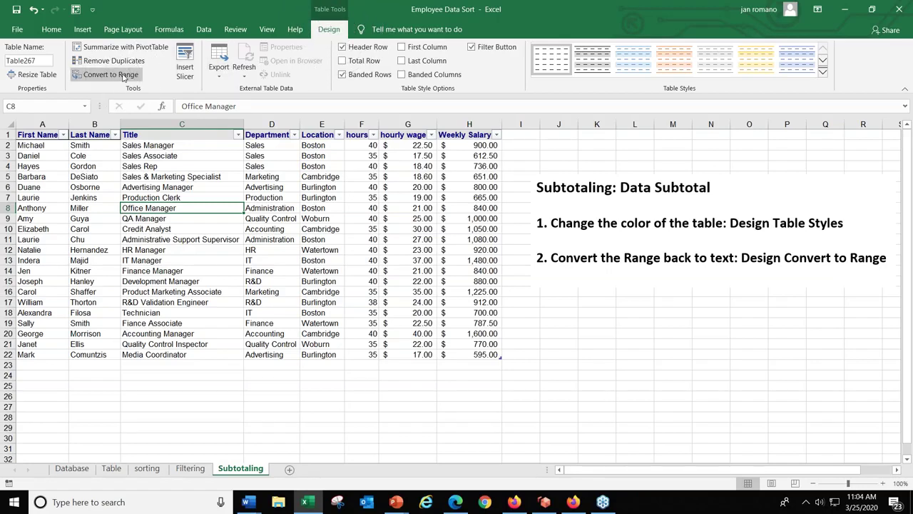
key(ctrl)
key(ctrl)
key(ctrl)
click(124, 76)
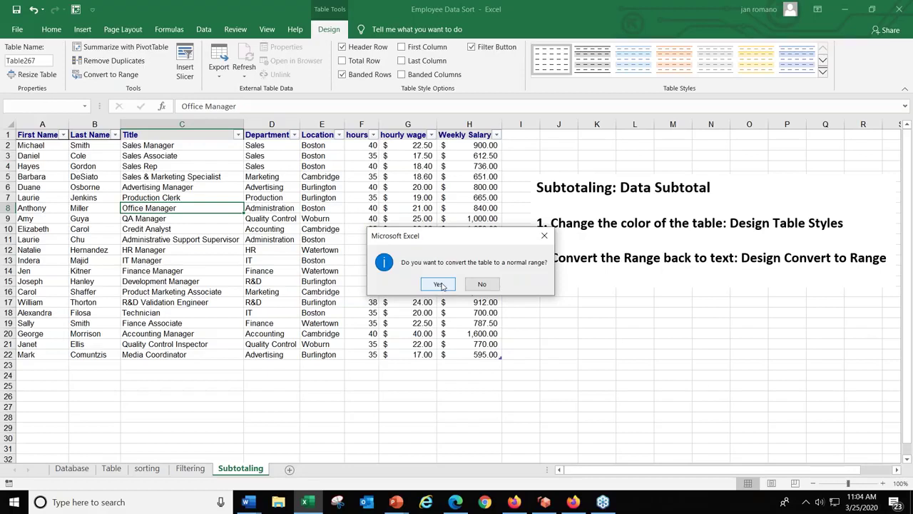
click(438, 284)
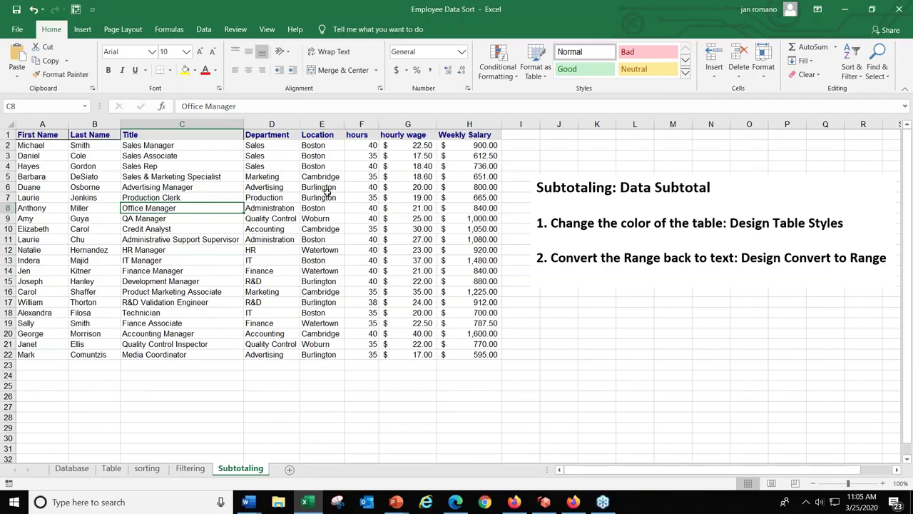
Step: Sort the employee data in ascending alphabetical order by the Location column
click(316, 155)
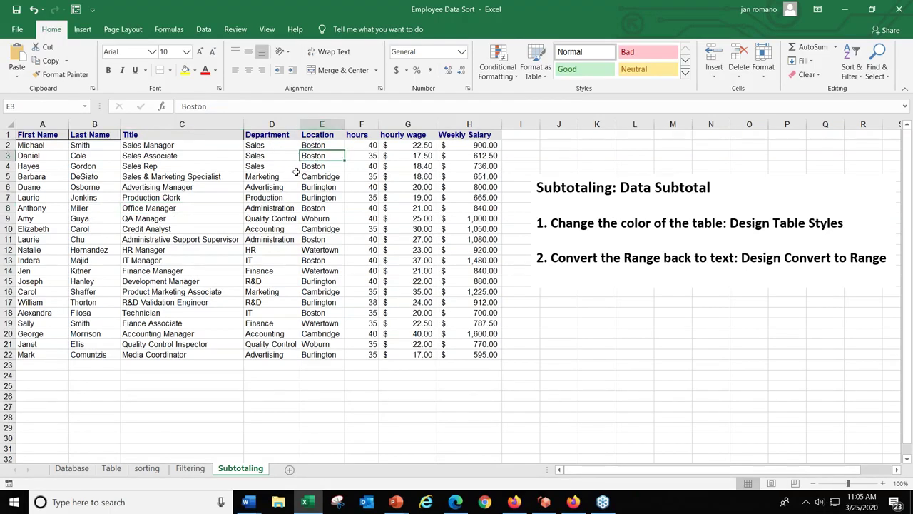
click(209, 30)
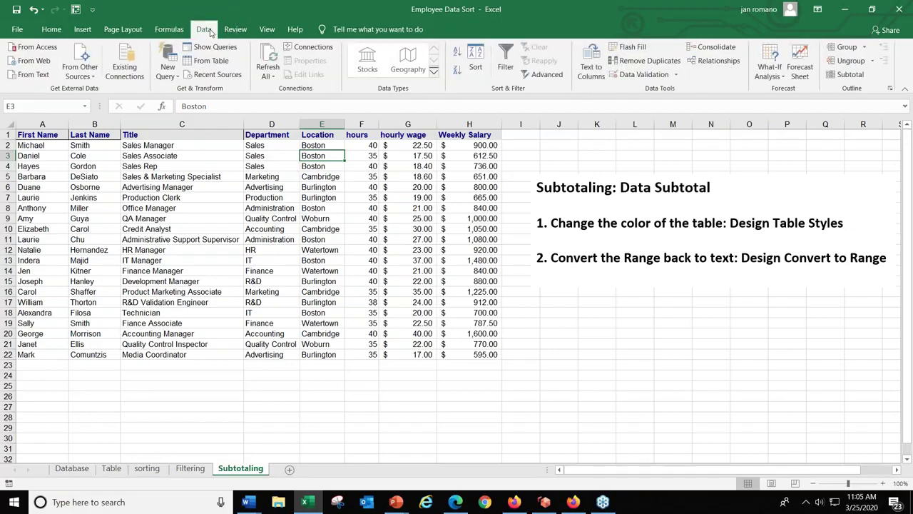
click(510, 88)
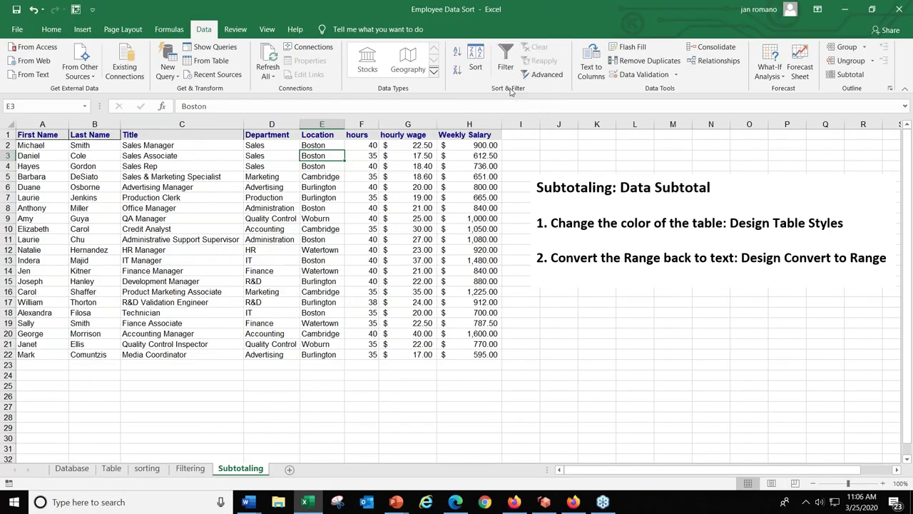
click(455, 56)
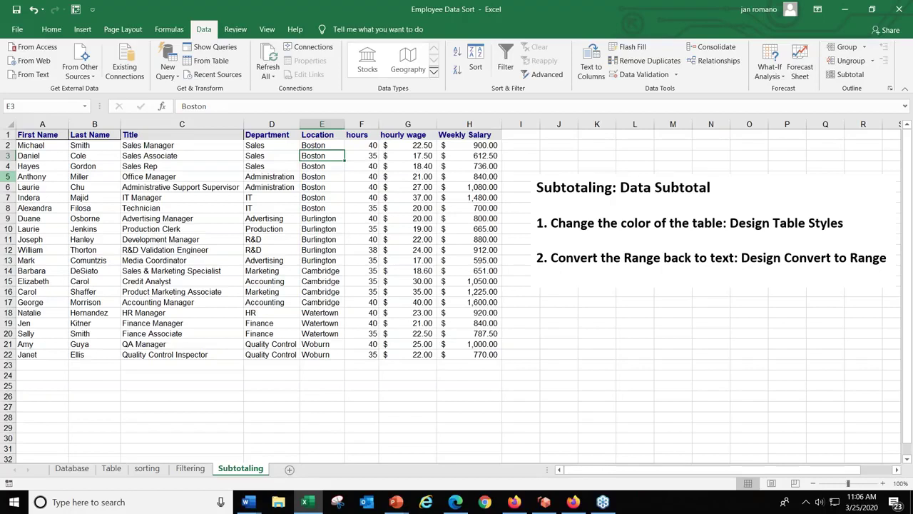
click(8, 177)
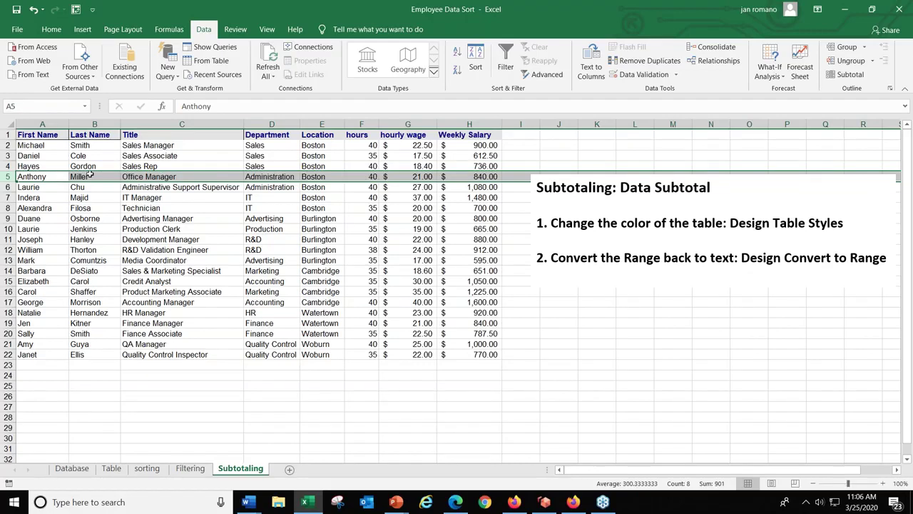
Step: Subtotal the employee data at each change in Location, using Sum on the hours and Weekly Salary columns
click(289, 178)
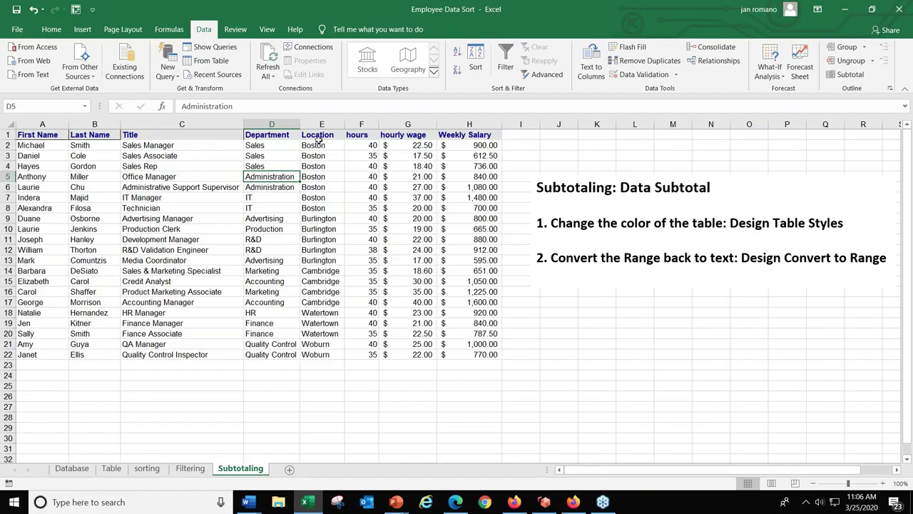
click(204, 31)
click(850, 75)
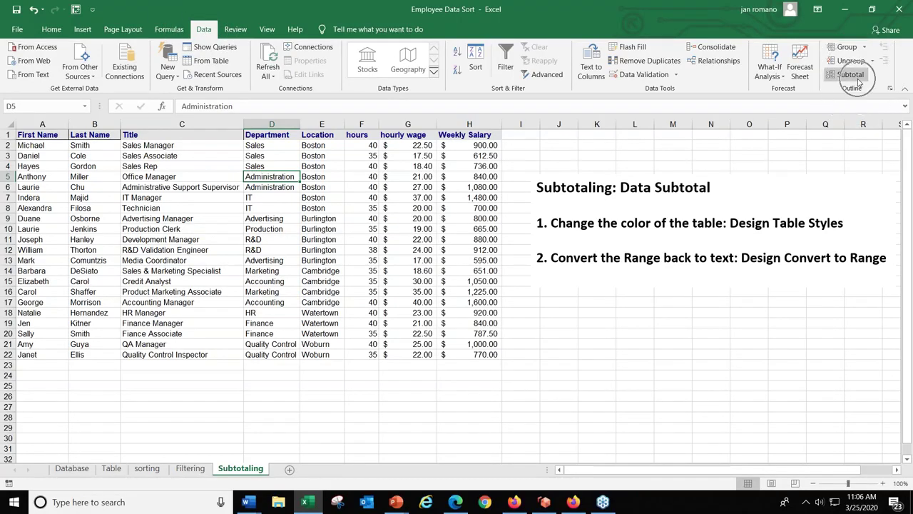
click(855, 78)
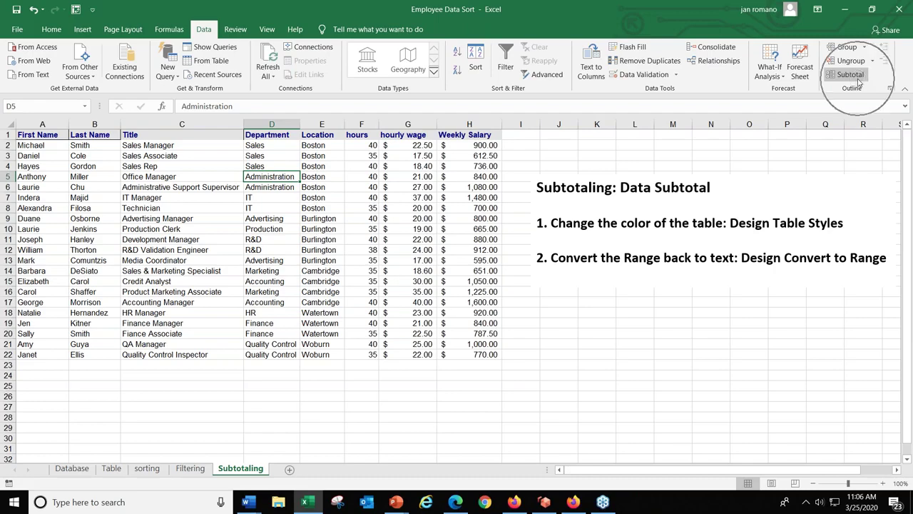
click(857, 78)
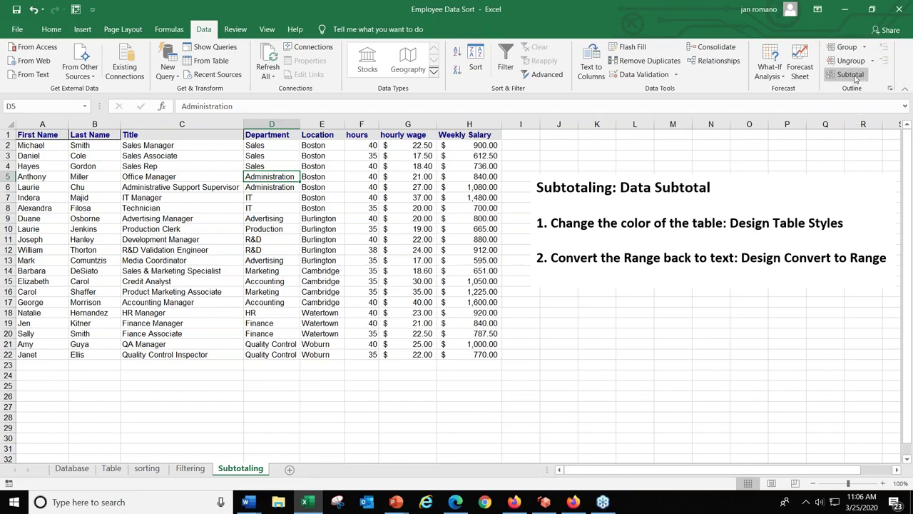
click(855, 78)
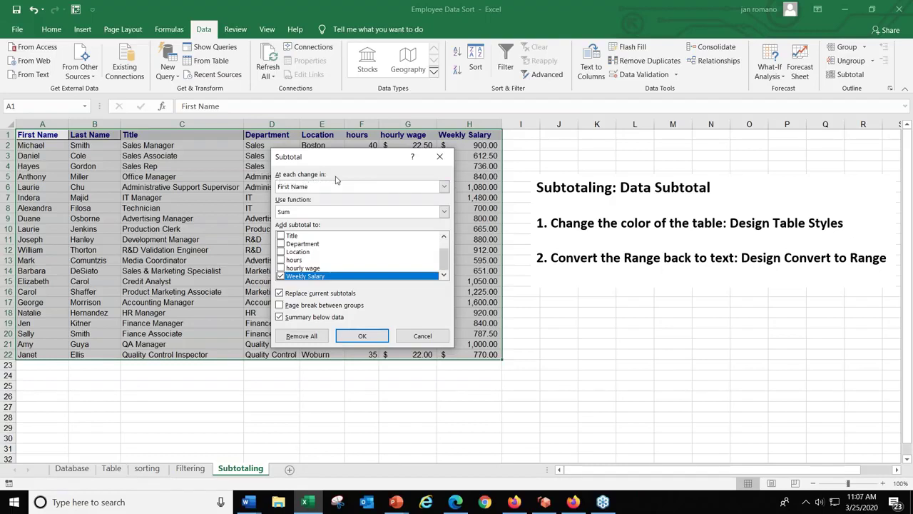
drag(352, 161, 169, 154)
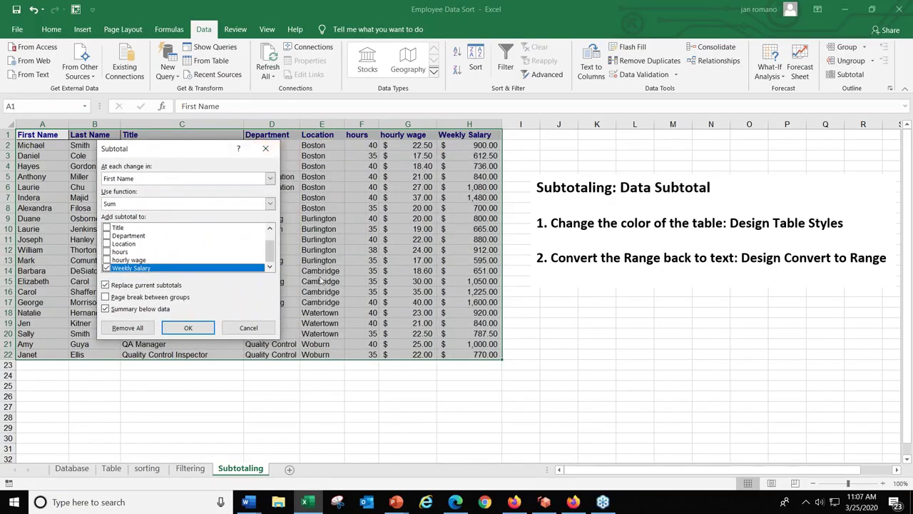
click(271, 179)
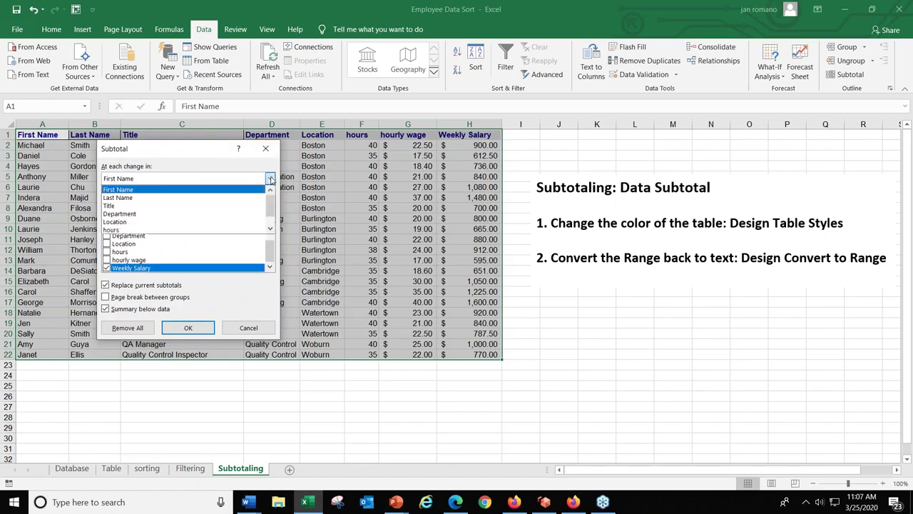
click(129, 223)
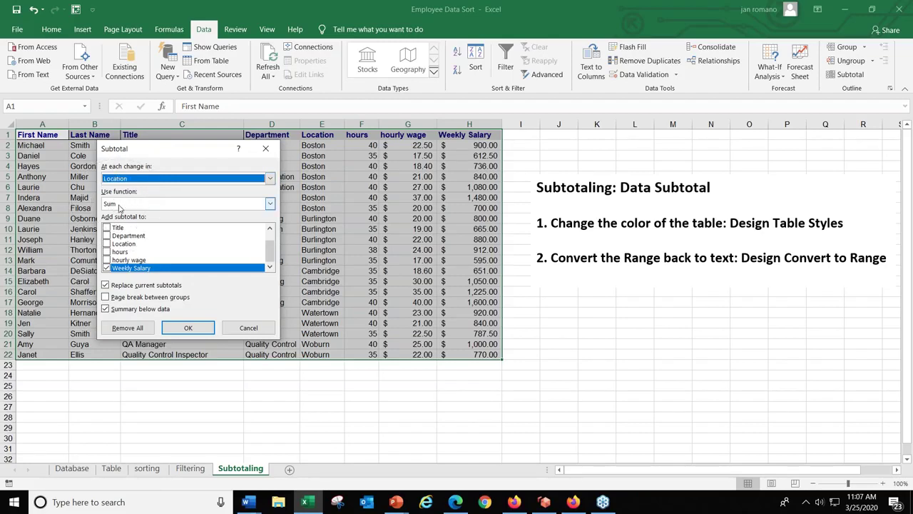
click(107, 252)
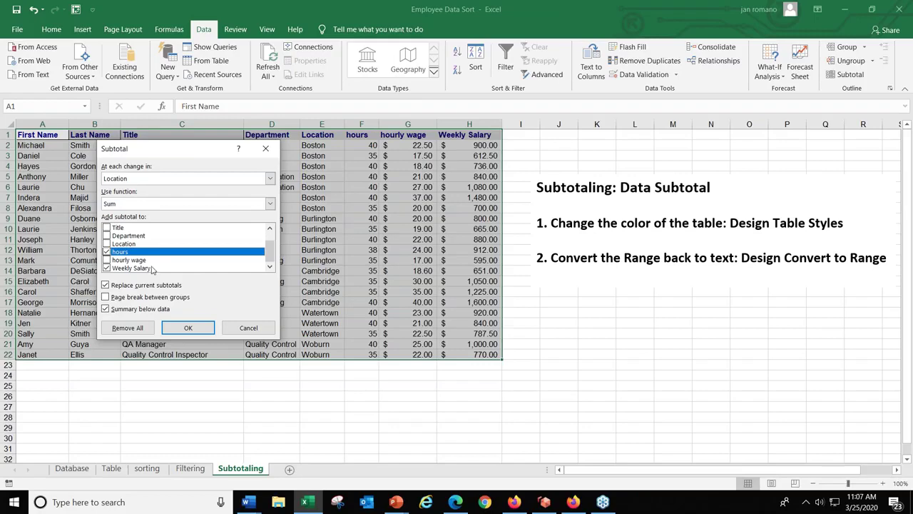
click(197, 330)
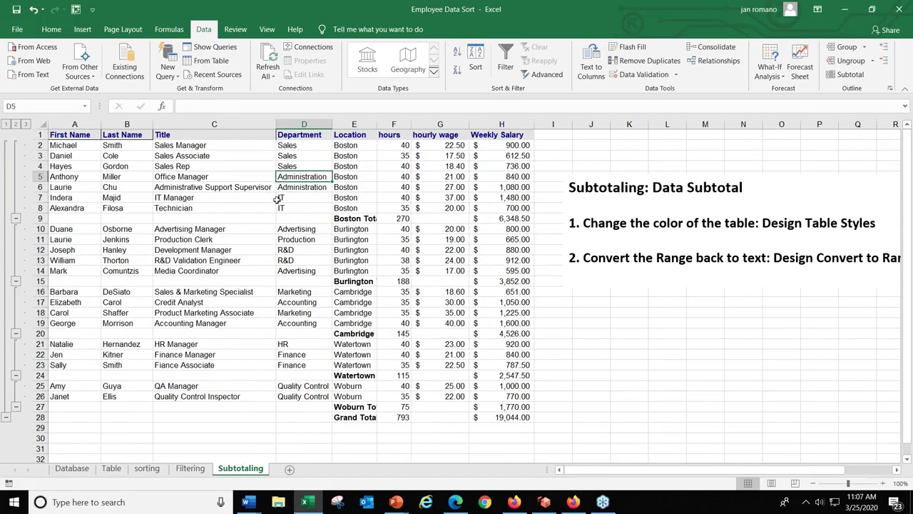
Step: Autofit the Location column so its total labels fit in full
drag(346, 143, 346, 206)
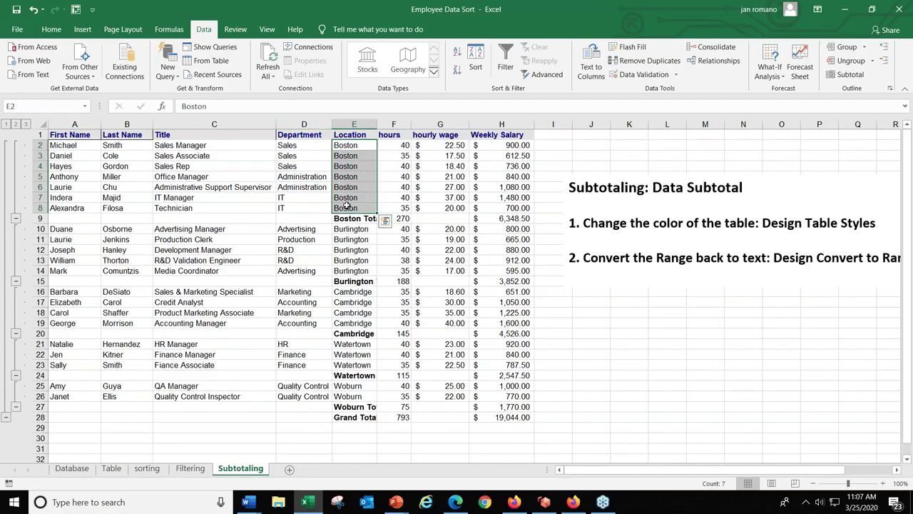
double_click(377, 124)
click(367, 220)
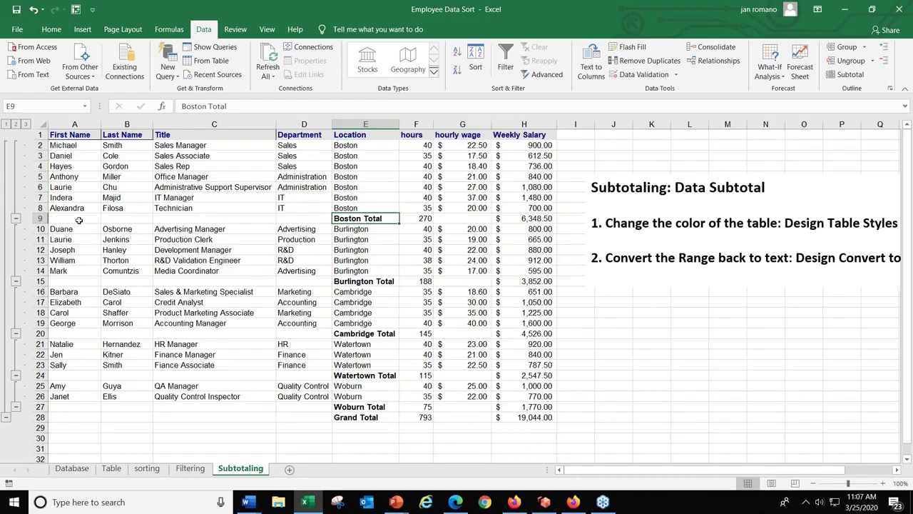
Step: Examine the hours and weekly salary subtotals of each location and the grand total row
click(413, 218)
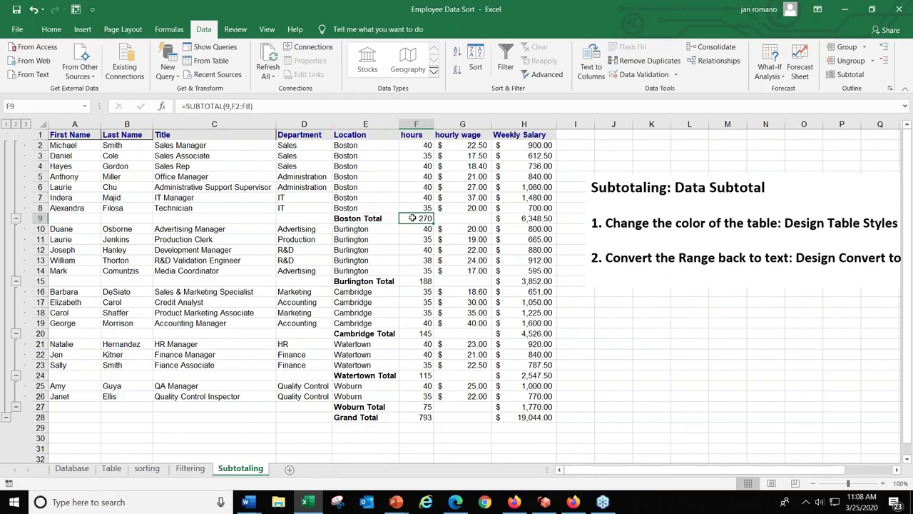
click(533, 217)
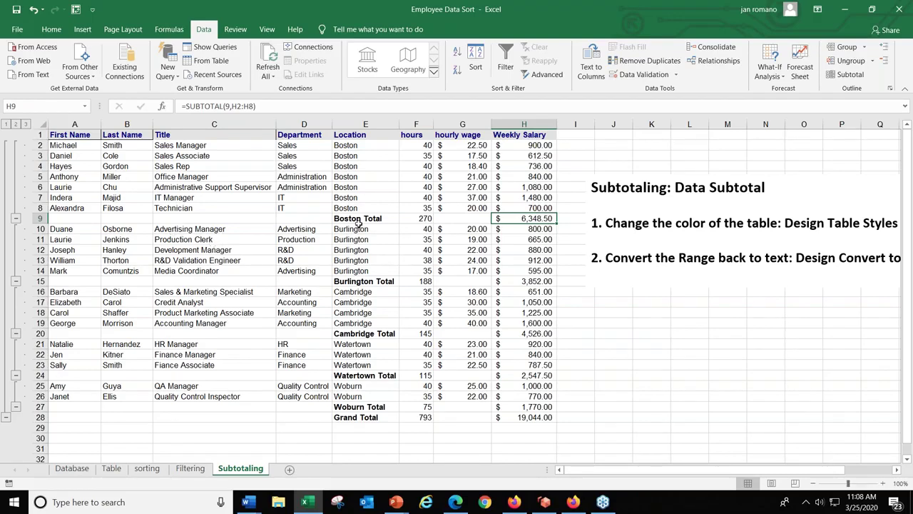
click(349, 229)
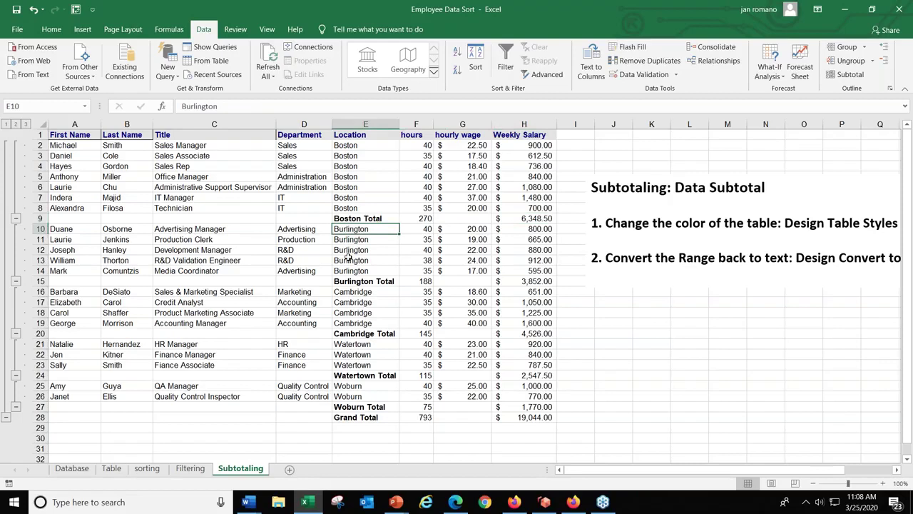
click(423, 280)
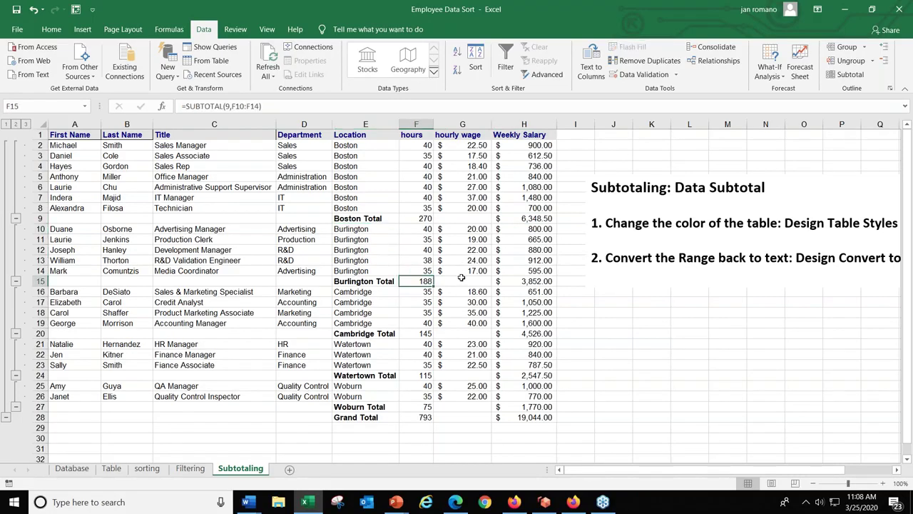
click(540, 281)
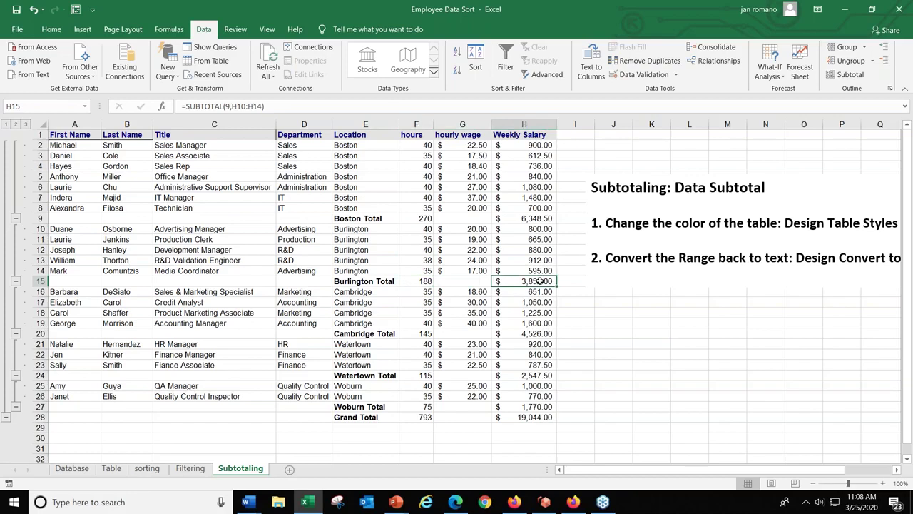
click(375, 334)
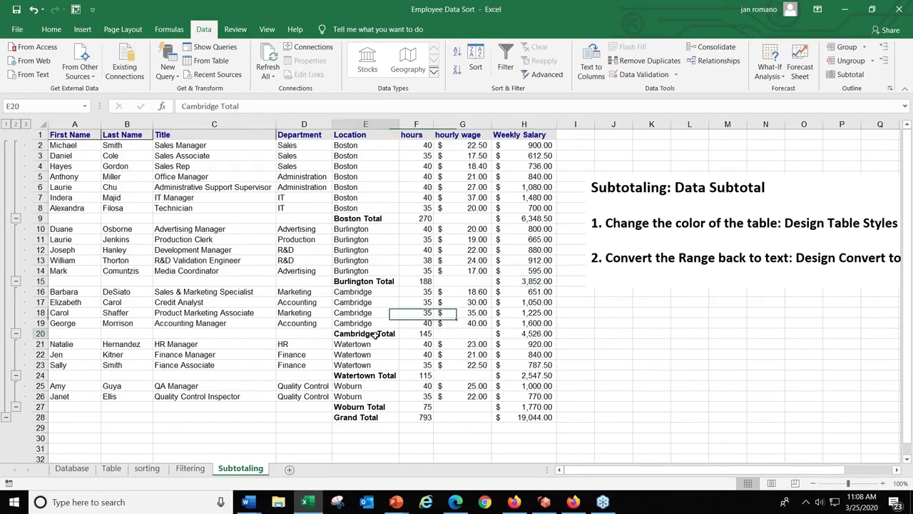
click(372, 376)
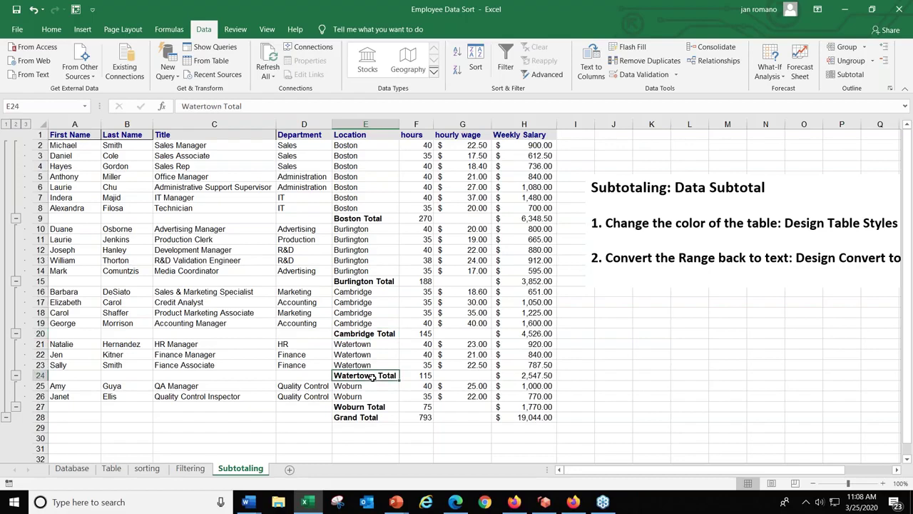
click(374, 406)
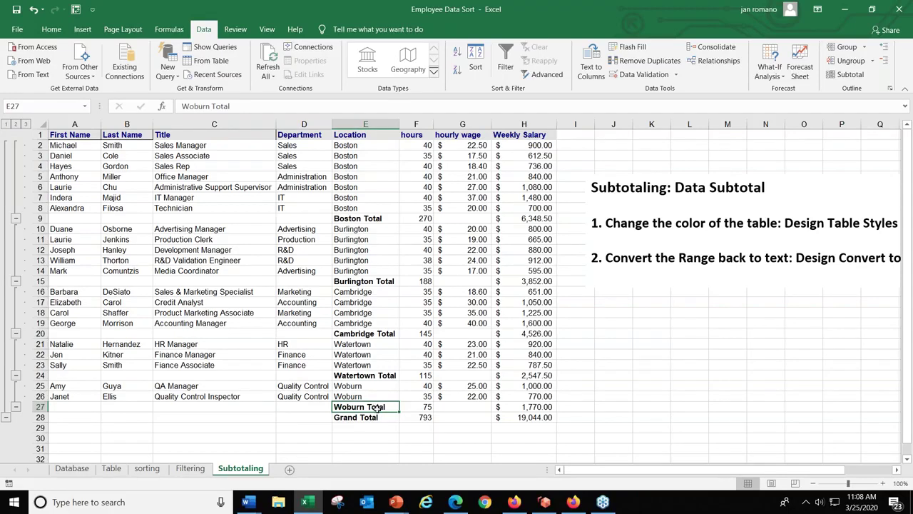
click(357, 418)
drag(356, 418, 525, 419)
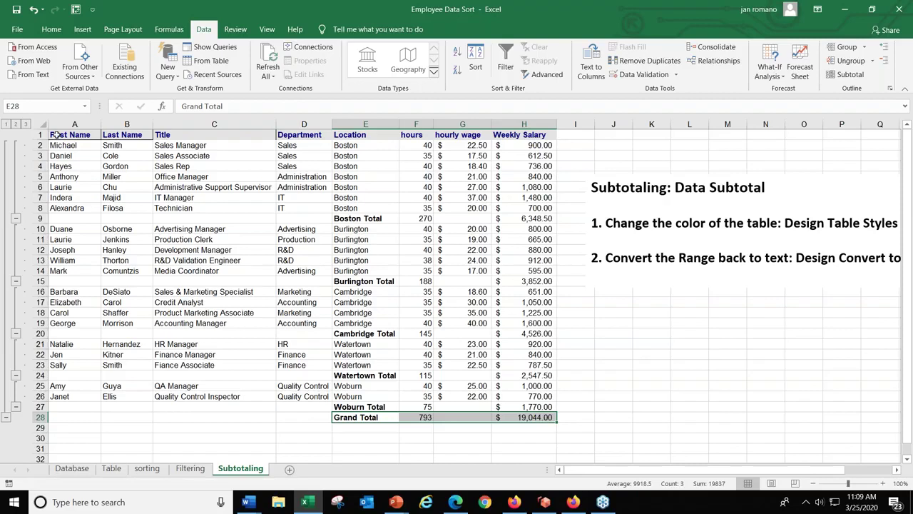
Step: Collapse the outline to level 1, which leaves only the grand total row below the headers
key(ctrl+q)
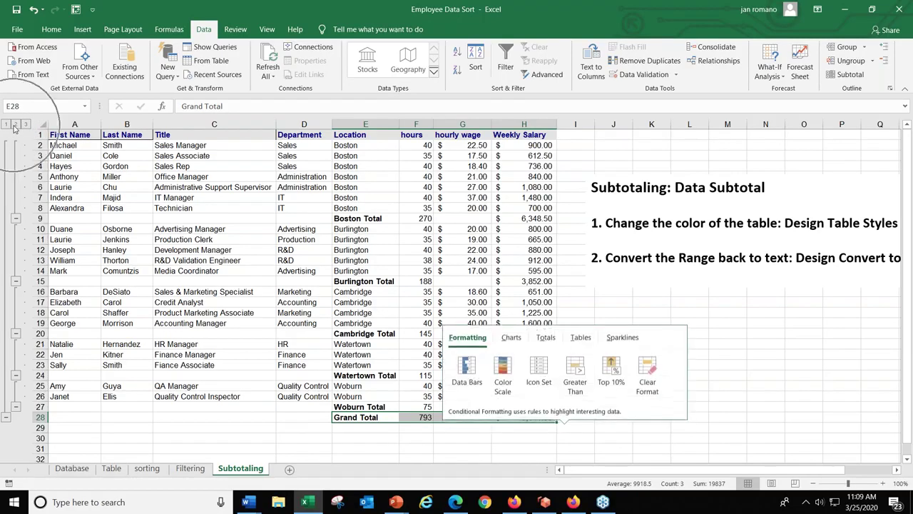
key(ctrl)
key(ctrl)
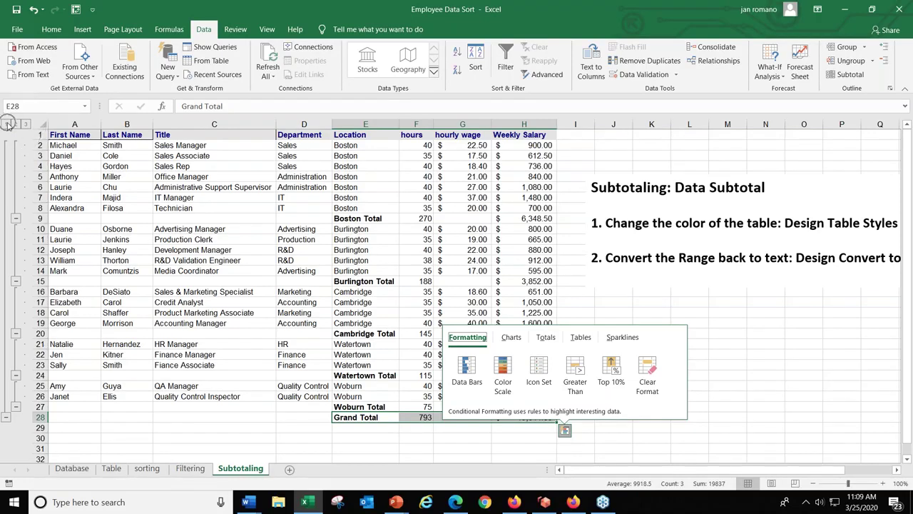
click(7, 125)
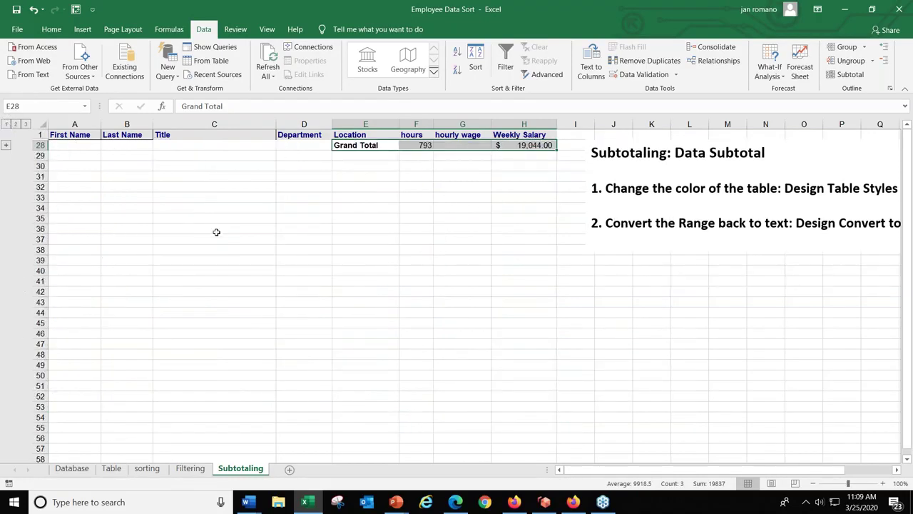
click(321, 164)
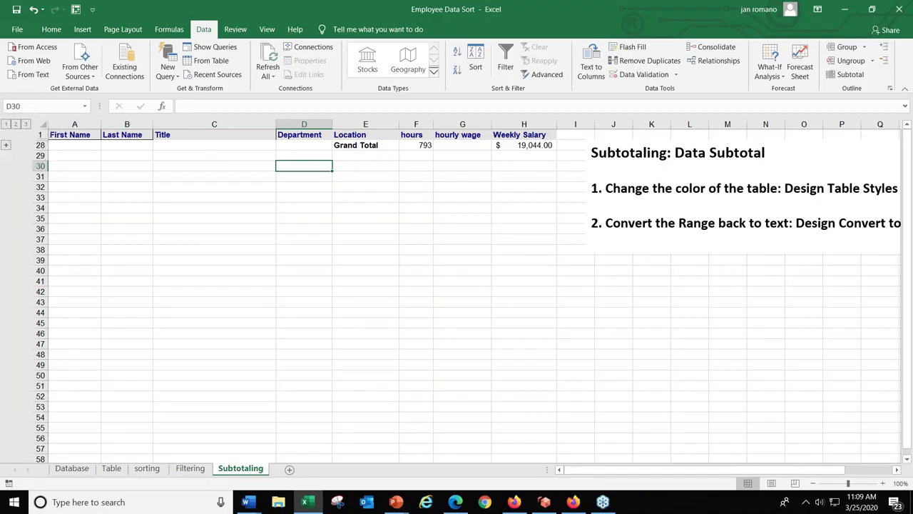
Step: Show outline level 2 with the location subtotals, and select the grand total from its label through Weekly Salary
click(16, 124)
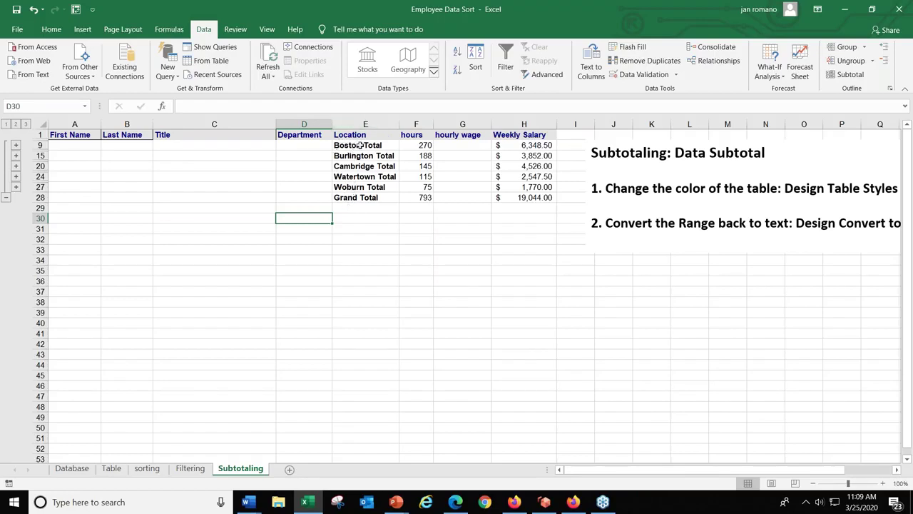
click(424, 198)
drag(341, 201, 518, 203)
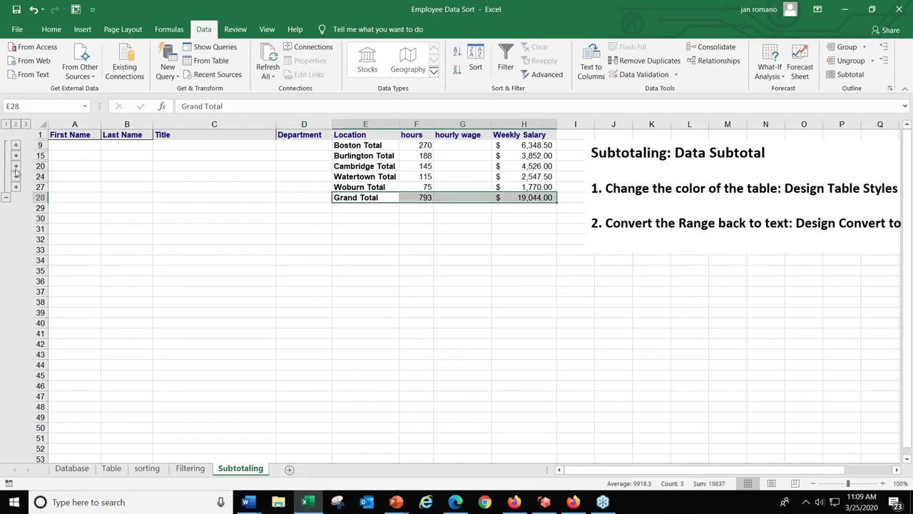
key(ctrl+q)
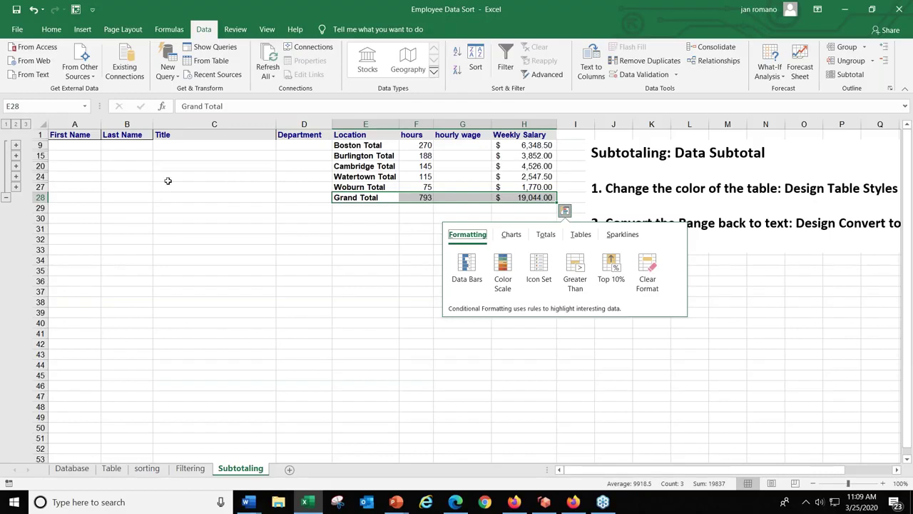
Step: Expand and collapse the employee details of the Watertown group and of the Woburn group in turn
click(17, 181)
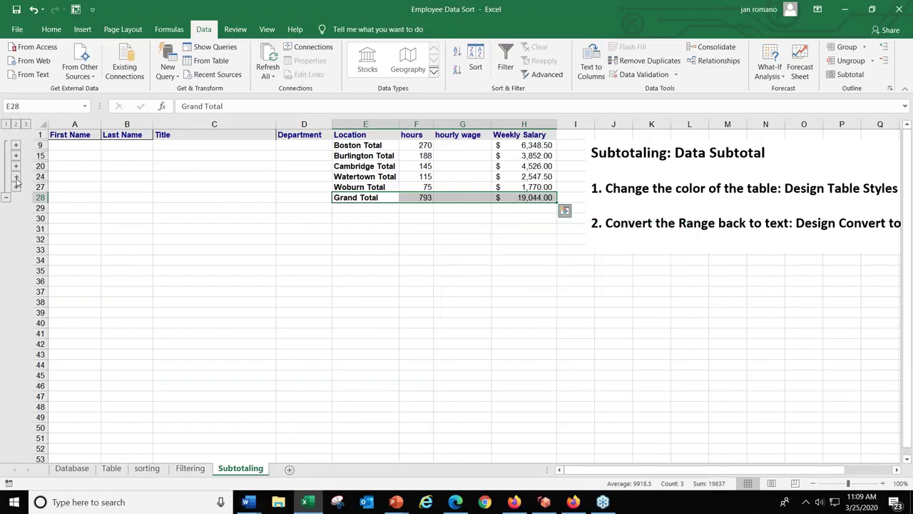
click(16, 182)
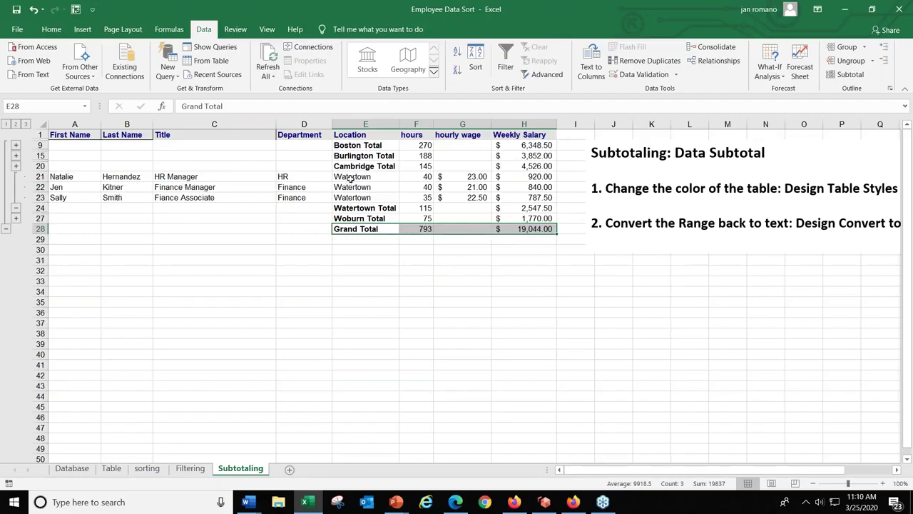
click(15, 209)
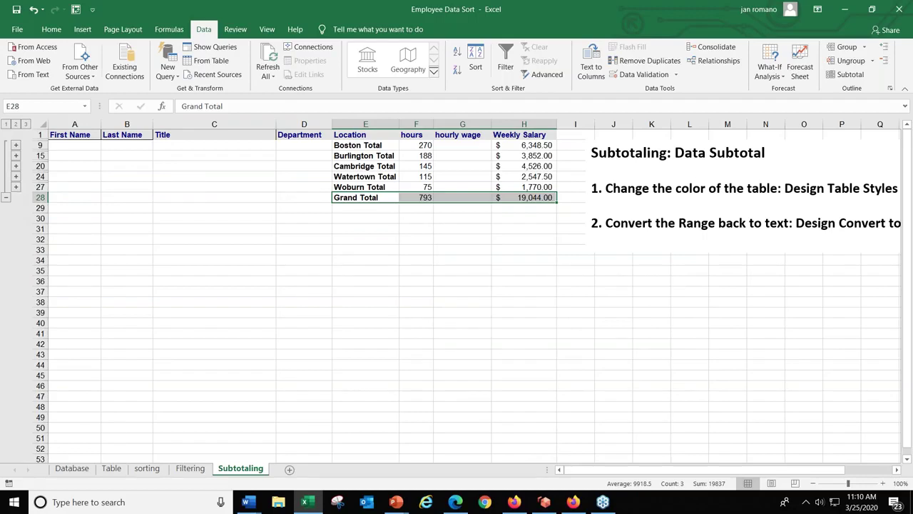
click(16, 187)
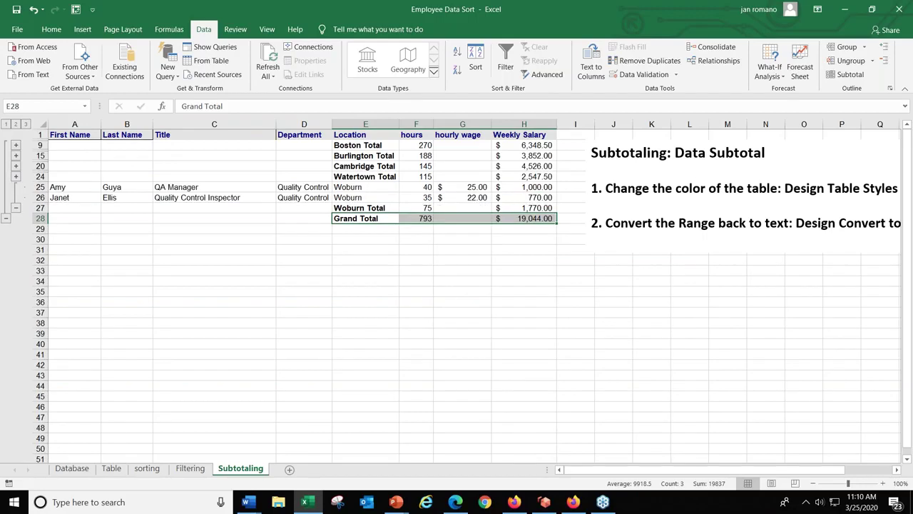
click(16, 209)
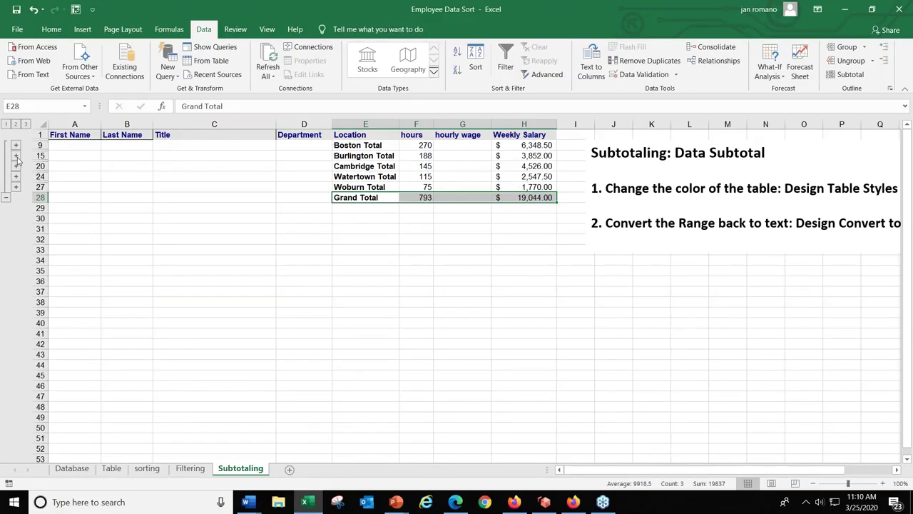
Step: Expand the outline to level 3 to show all employee rows together with their totals
key(ctrl+q)
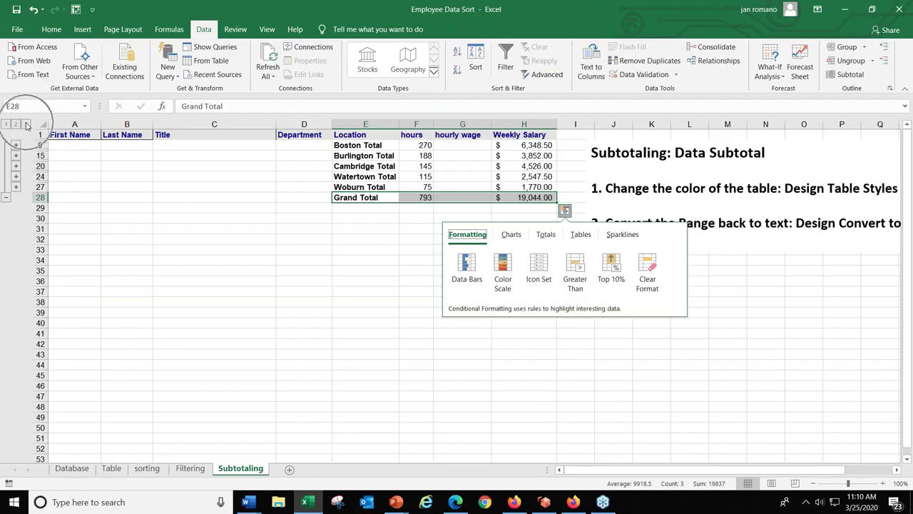
click(27, 125)
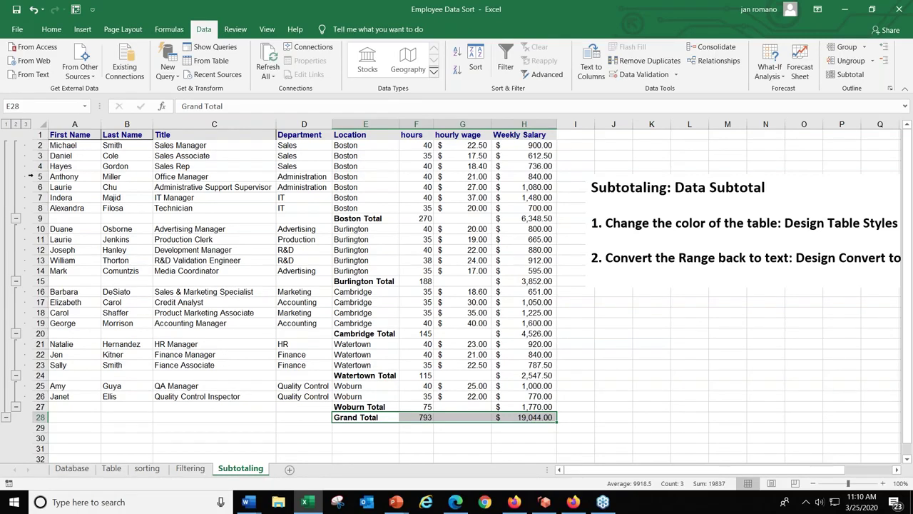
Step: Check the Boston and Burlington location rows and the total label that closes each group in the Location column
click(344, 146)
drag(344, 146, 349, 272)
click(353, 220)
click(350, 283)
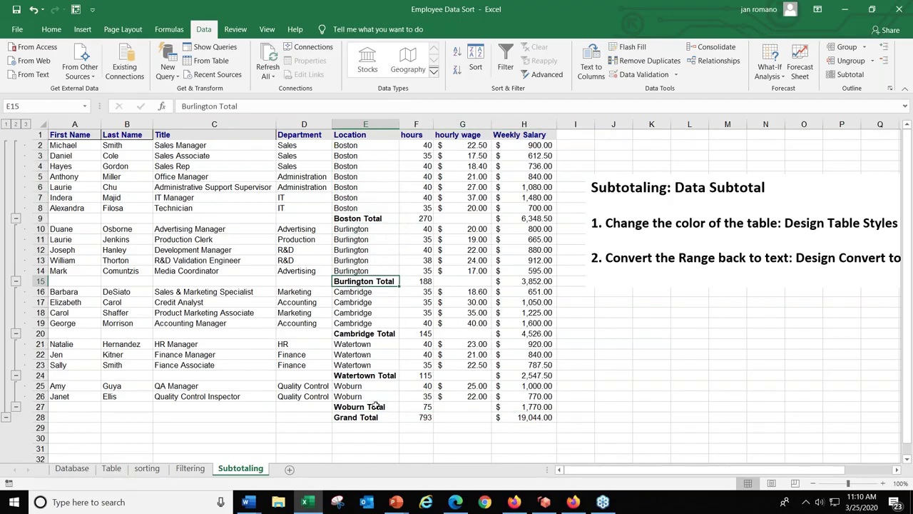
Step: Remove all location subtotals from the employee list
click(215, 239)
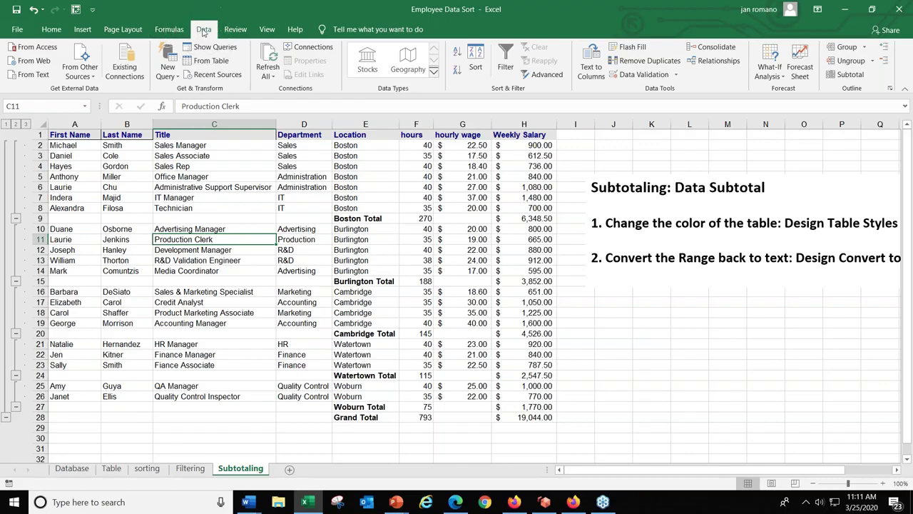
click(856, 80)
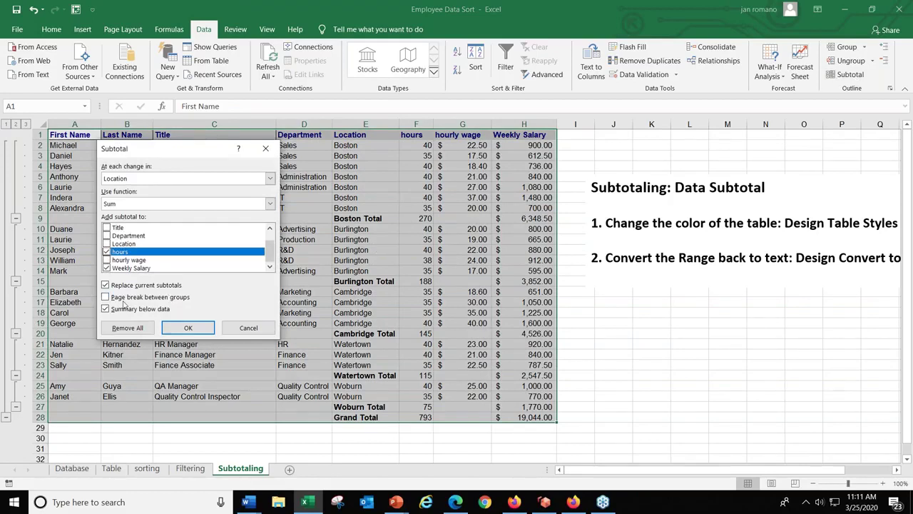
click(118, 328)
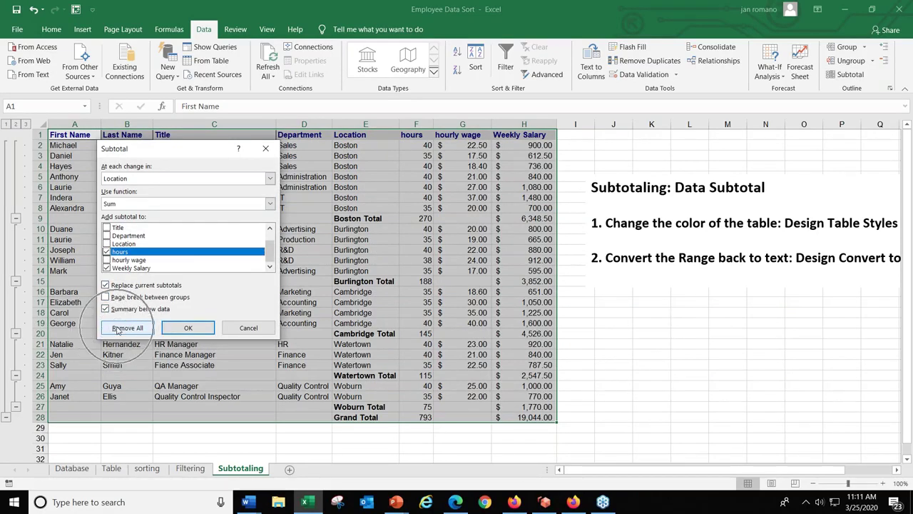
click(118, 328)
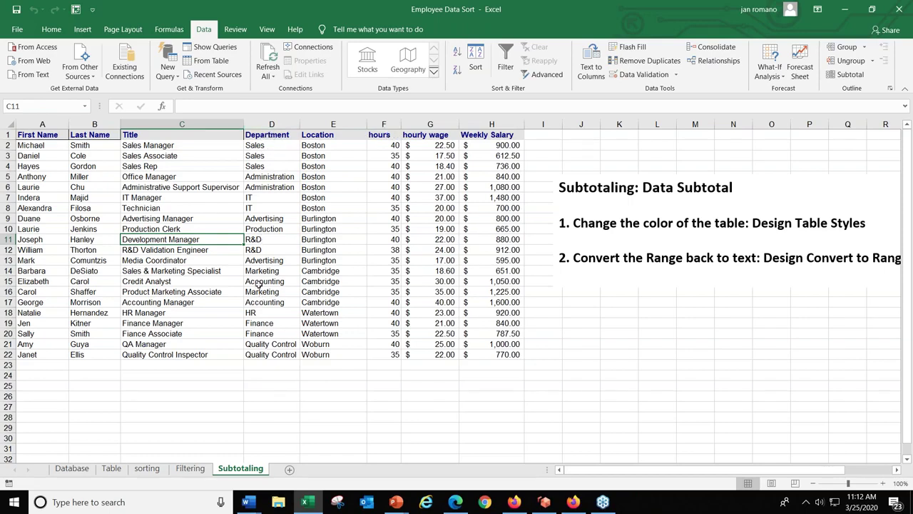
Step: Sort the employee list by Department in ascending order
click(263, 156)
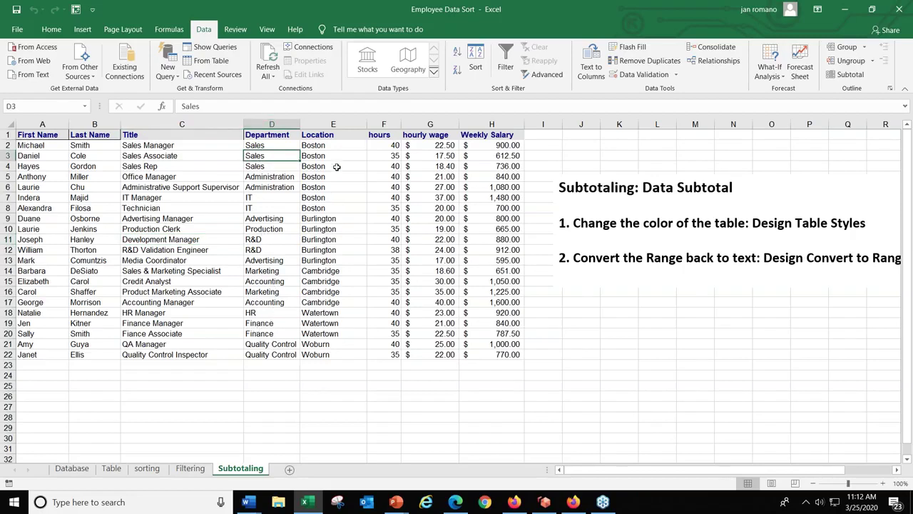
click(456, 55)
click(456, 54)
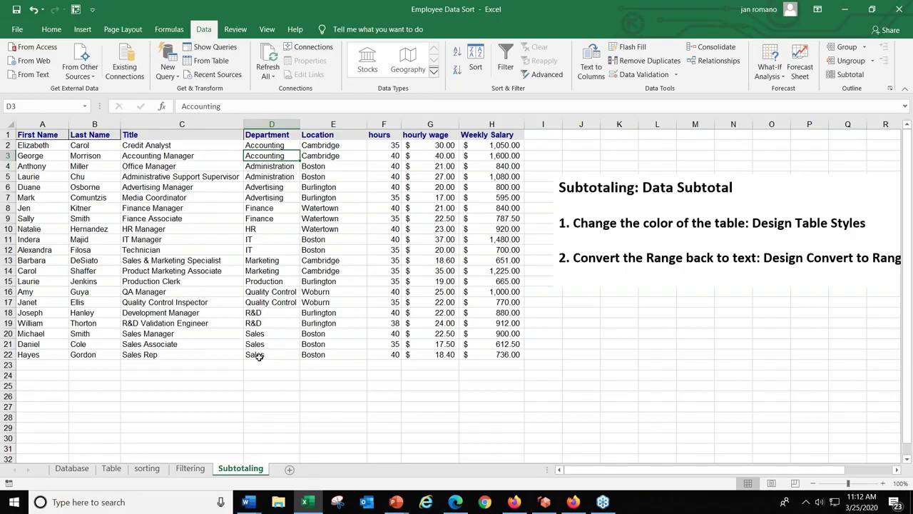
Step: Subtotal the list at each change in Department, using Sum on hours and Weekly Salary
click(207, 29)
click(859, 78)
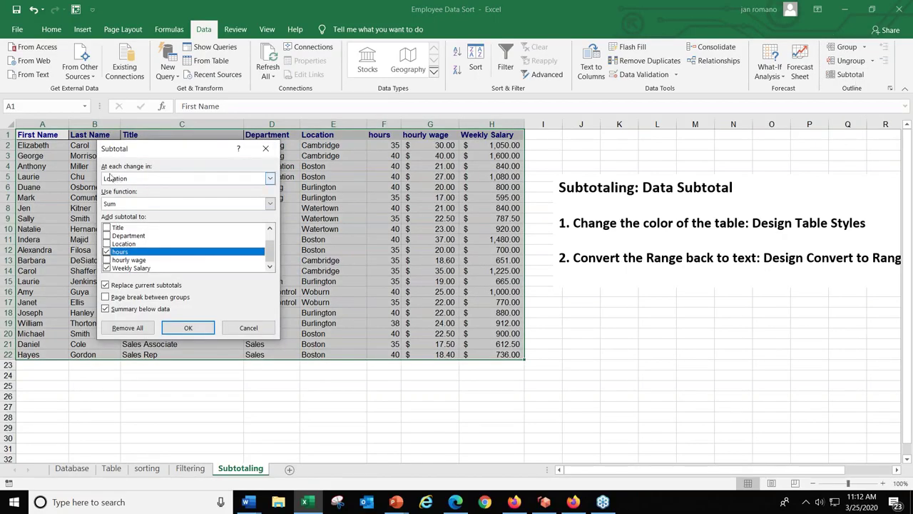
click(270, 179)
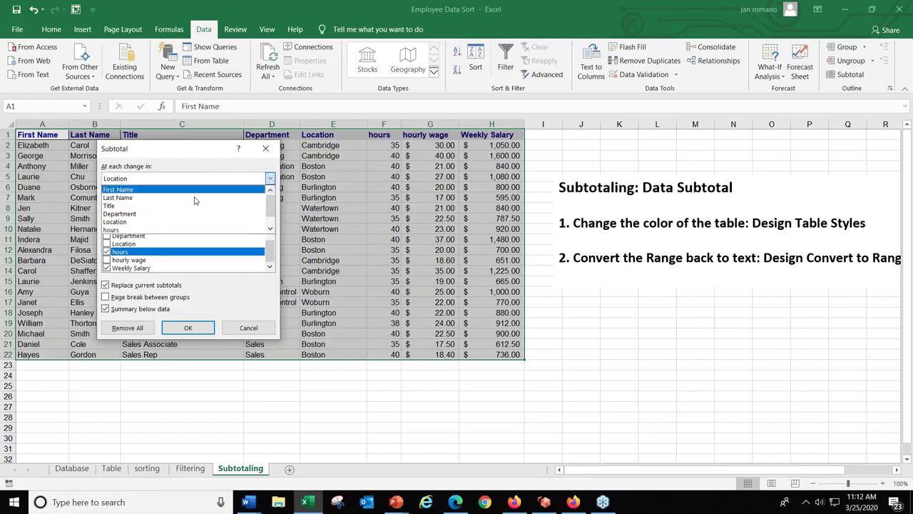
click(137, 214)
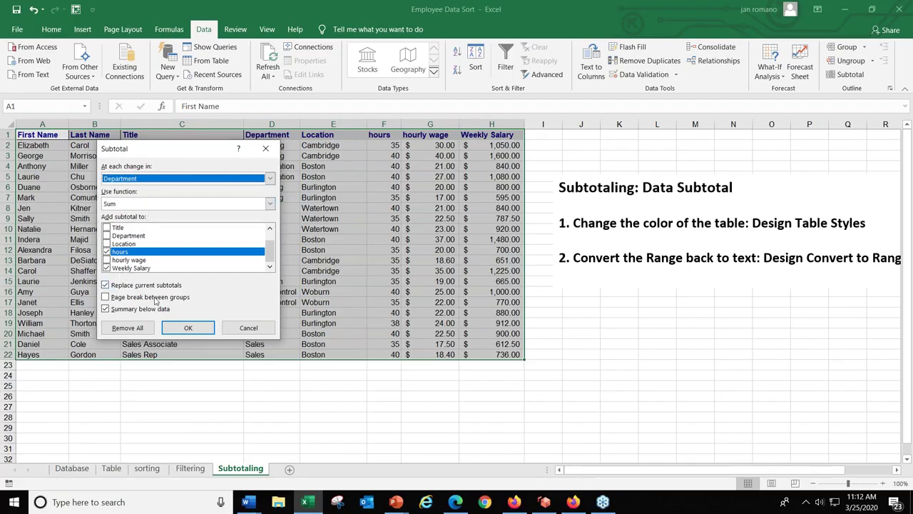
click(188, 328)
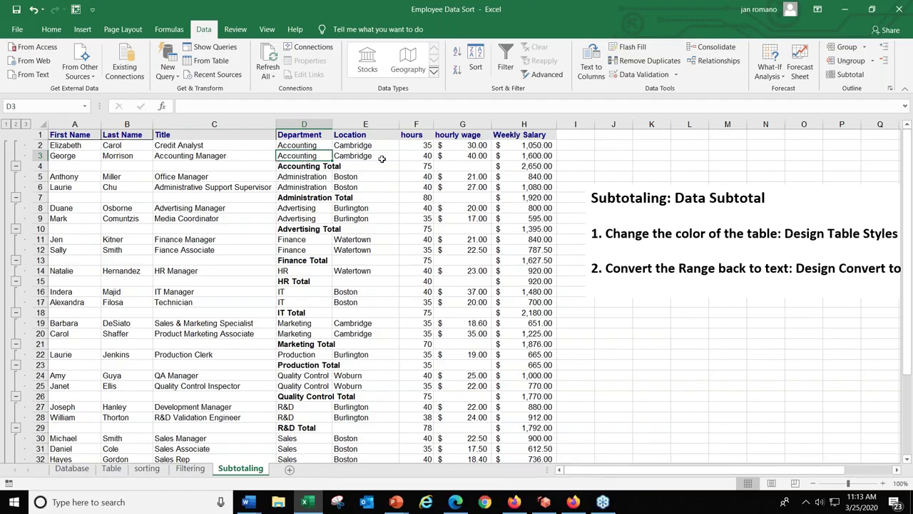
Step: Examine the hours and weekly salary subtotals for Accounting and the department total labels from Accounting down to Production
click(424, 166)
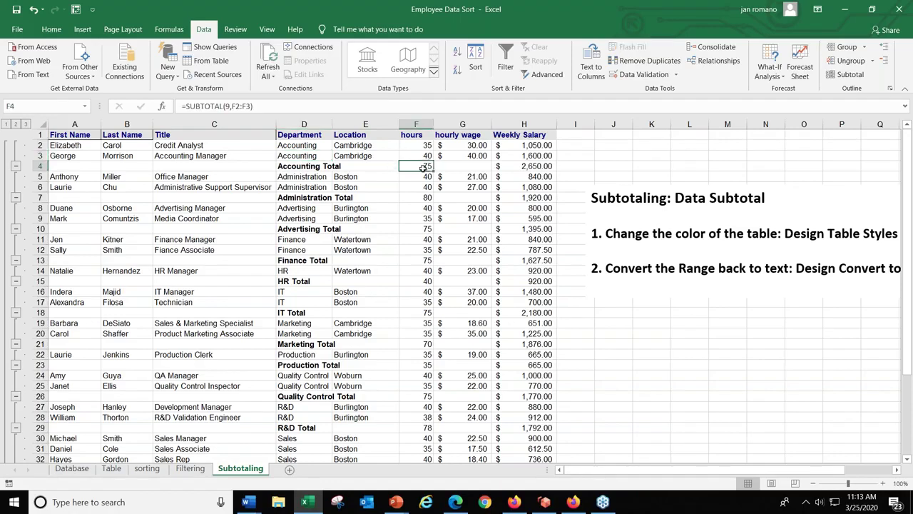
click(530, 166)
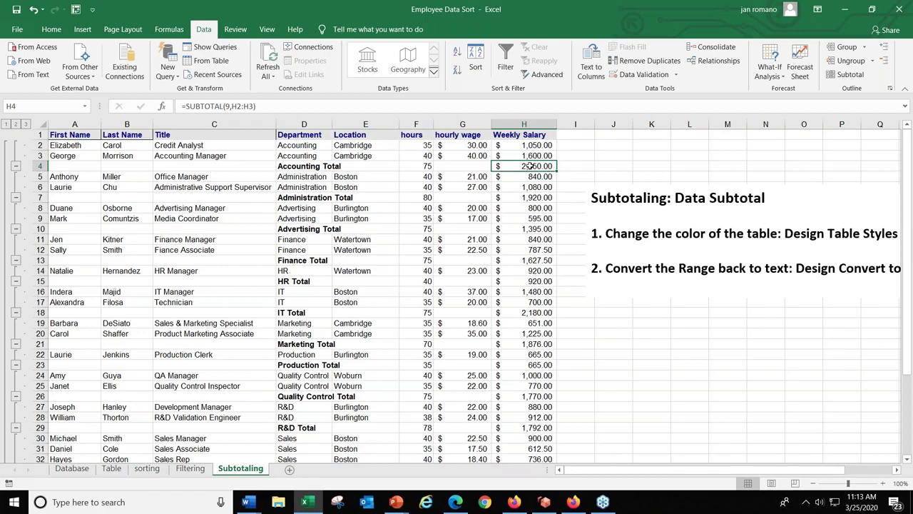
click(314, 169)
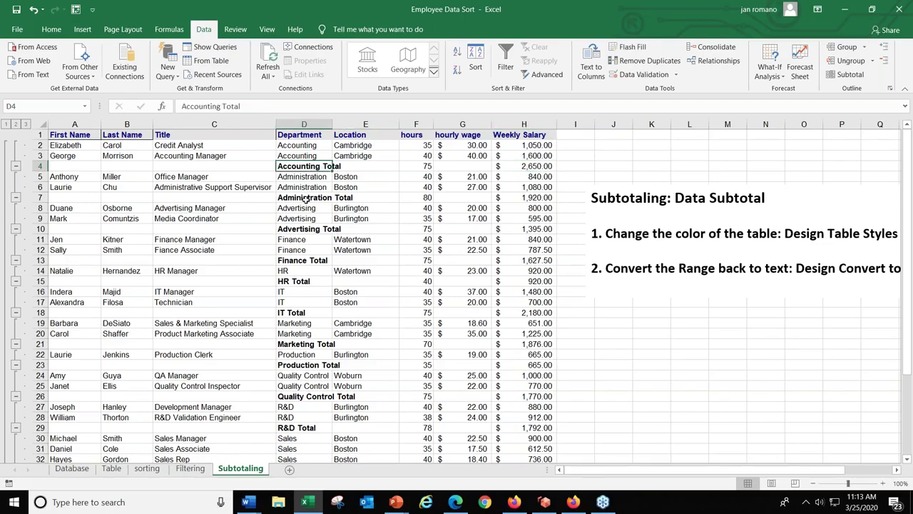
click(306, 200)
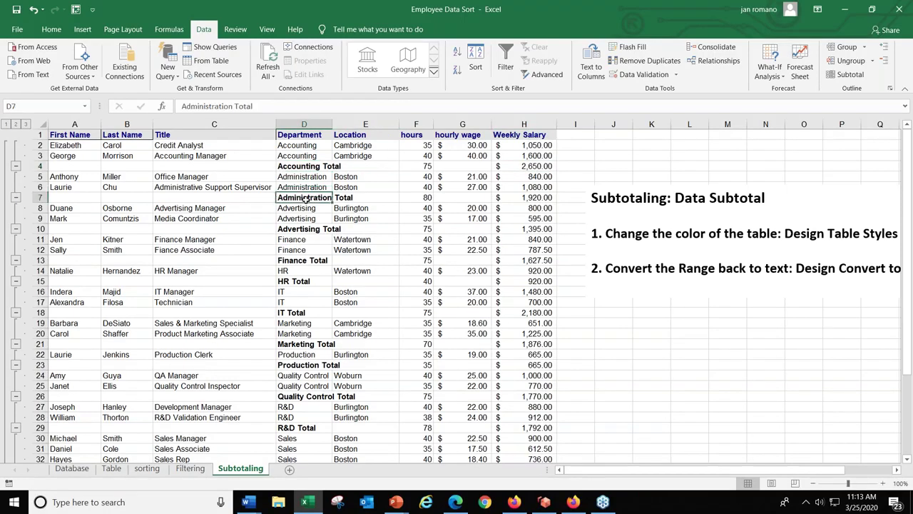
click(303, 229)
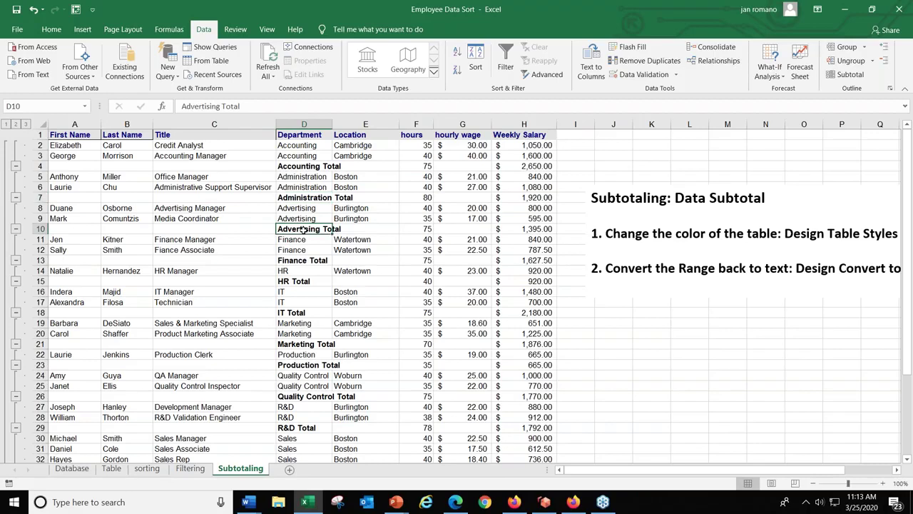
click(303, 262)
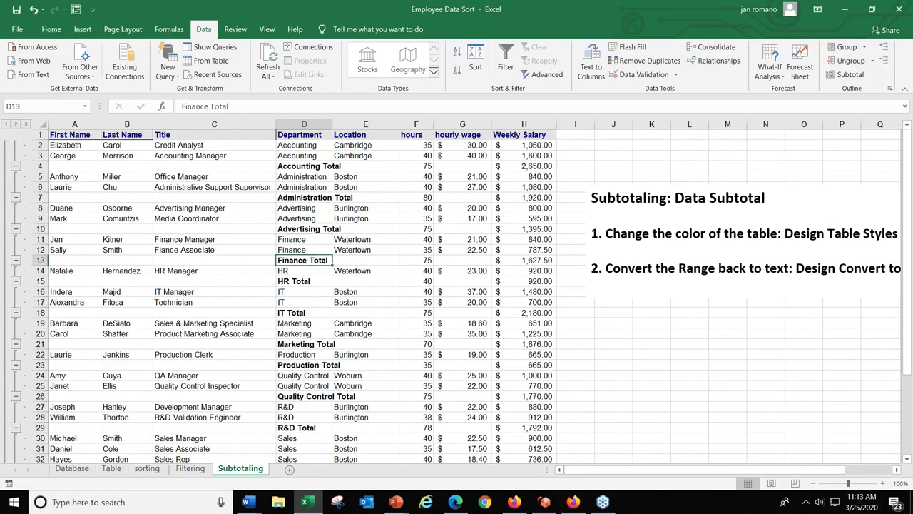
click(298, 284)
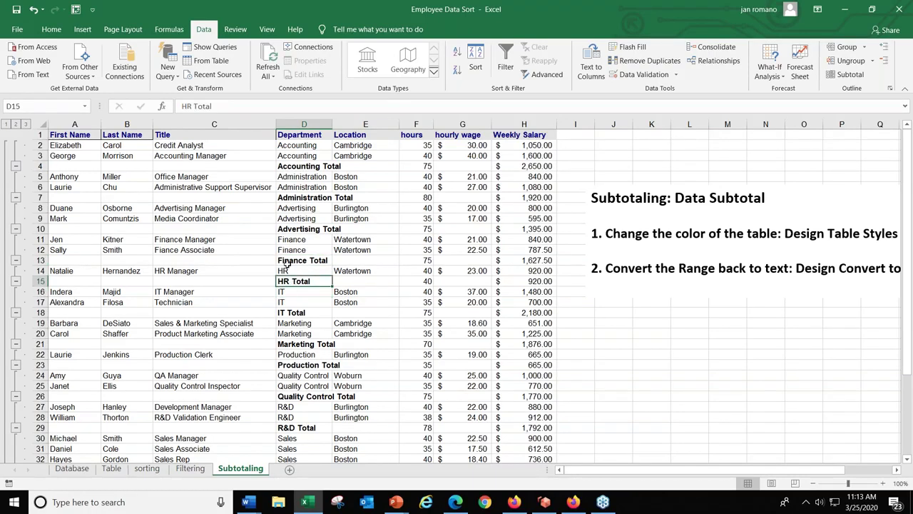
click(293, 311)
click(293, 342)
click(333, 365)
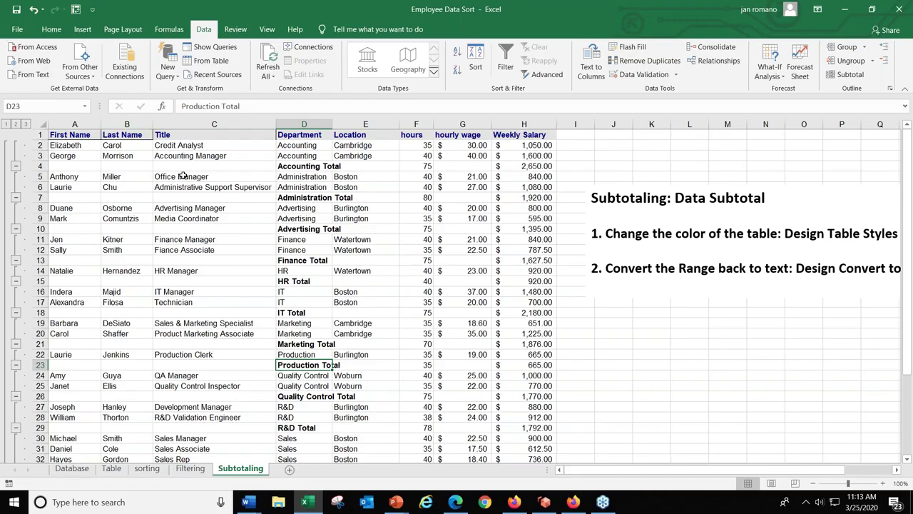
Step: Show outline levels 1 and 2 in turn, and select the grand total from its label through Weekly Salary
click(6, 125)
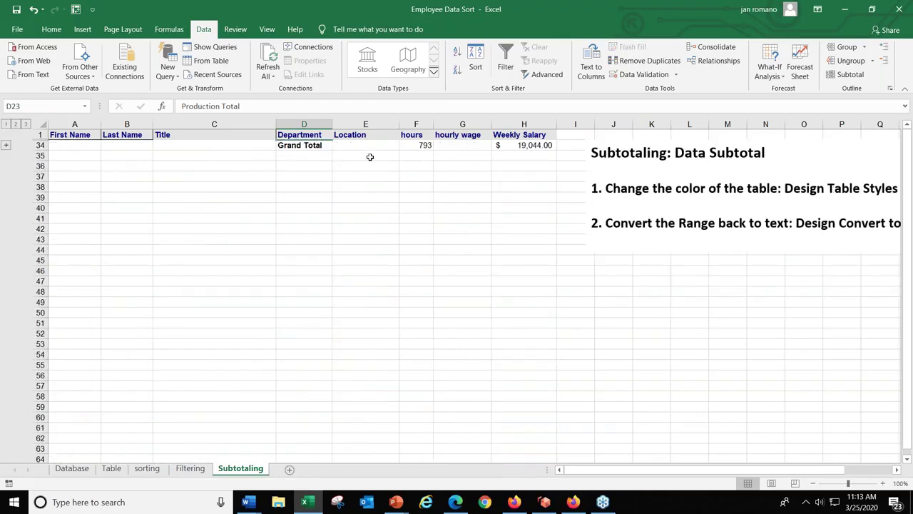
click(16, 124)
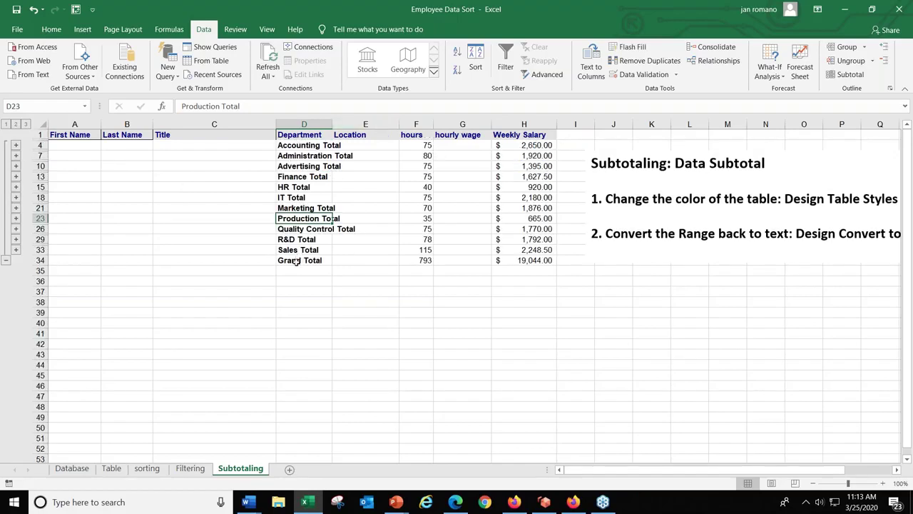
drag(298, 259, 527, 261)
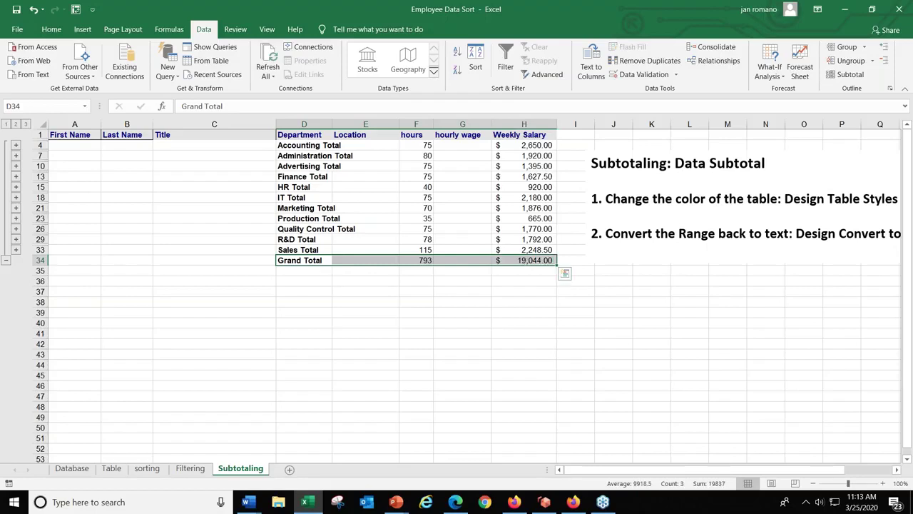
key(ctrl+q)
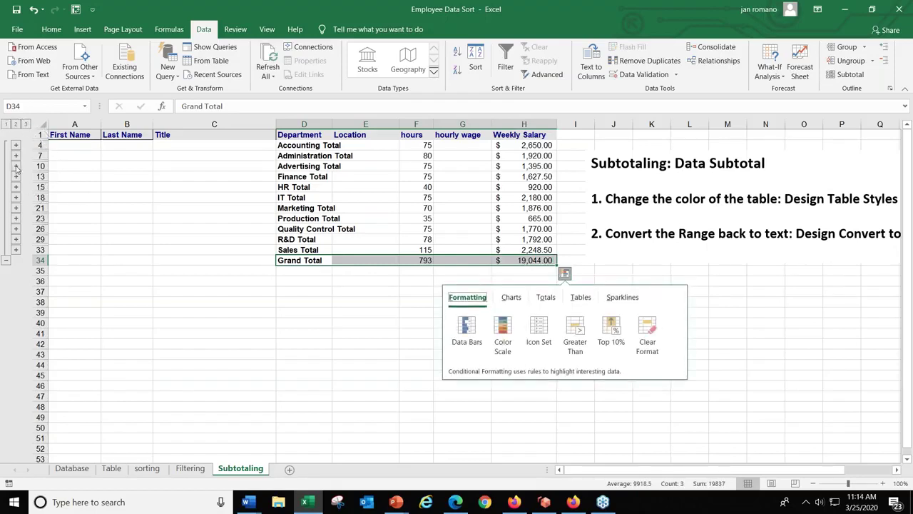
Step: Expand and collapse the Advertising group's employee details, and show all rows at outline level 3
click(15, 167)
click(16, 167)
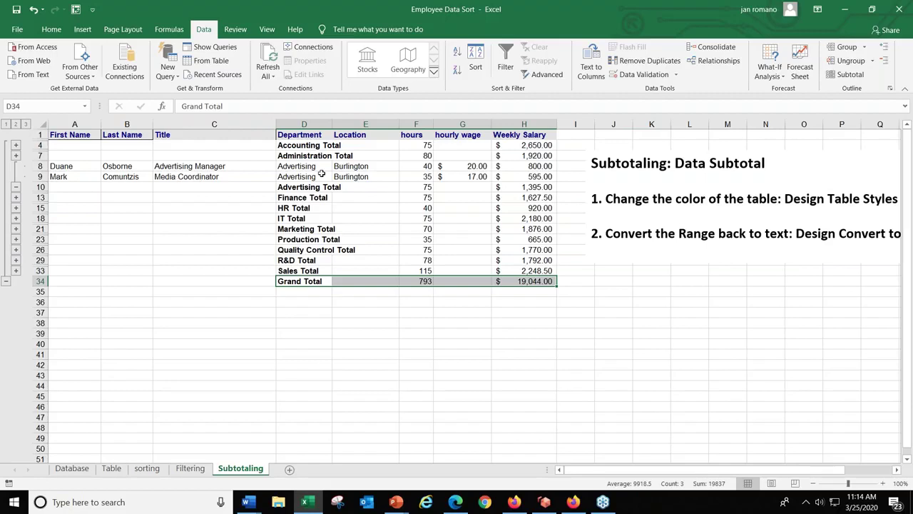
click(16, 188)
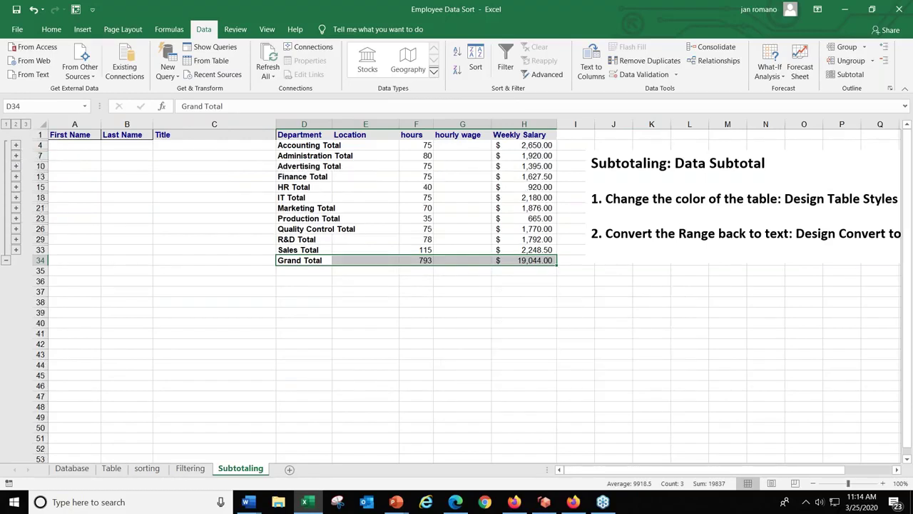
click(26, 124)
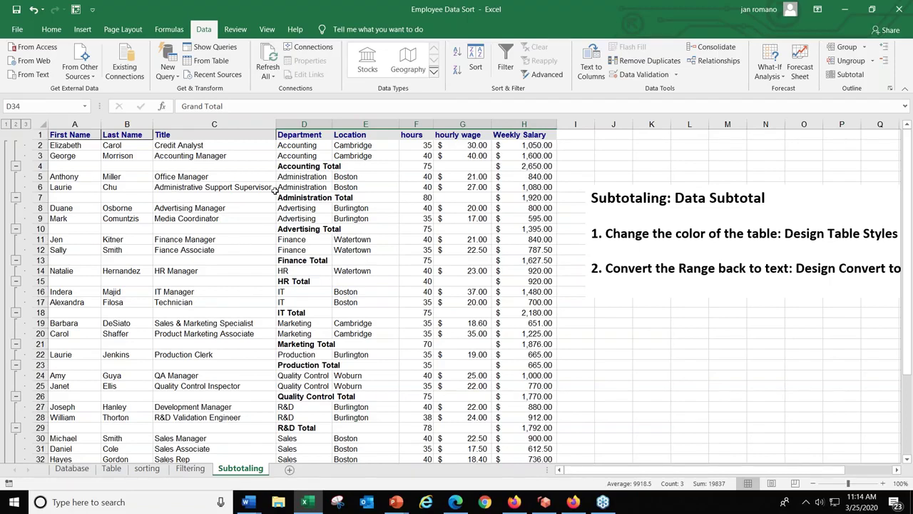
Step: Remove all department subtotals from the employee list
click(386, 231)
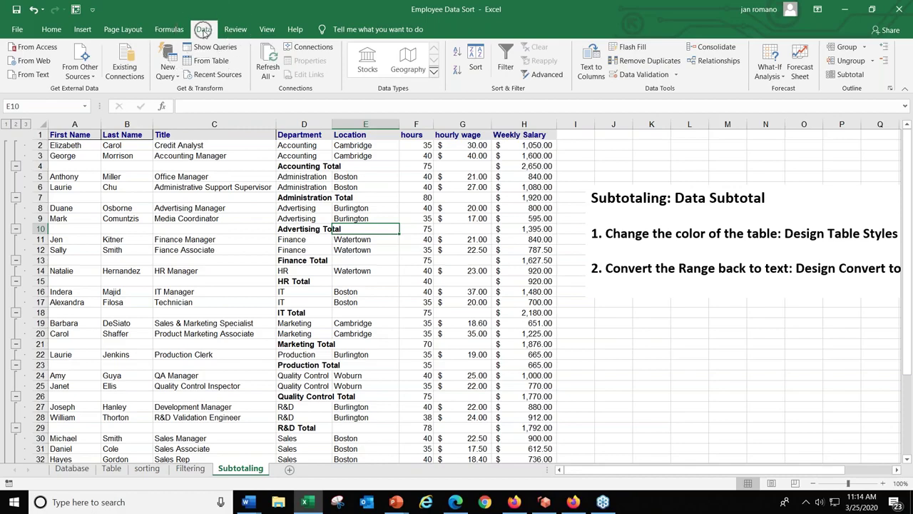
click(853, 75)
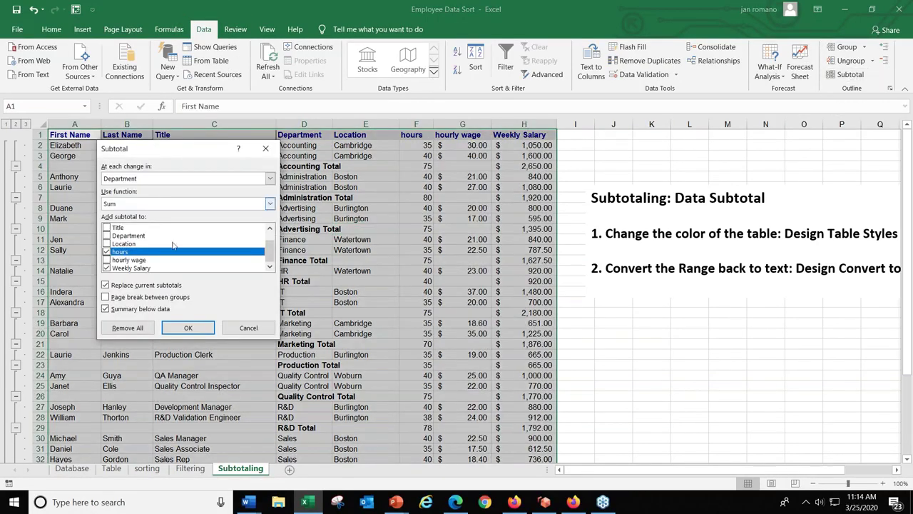
click(126, 329)
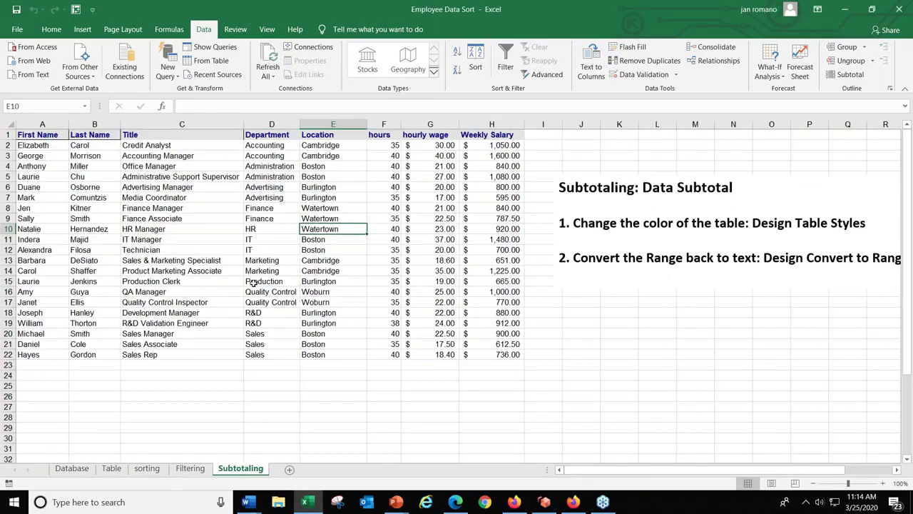